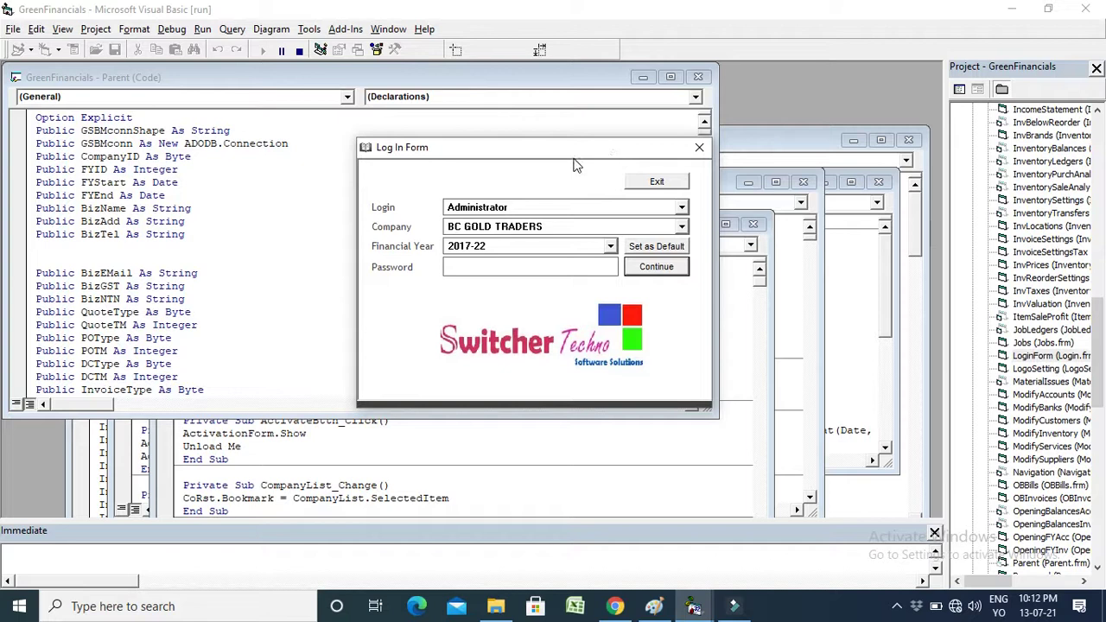
Log in as Administrator to BC GOLD TRADERS, year 2017-22, with the account password.
{"action": "left_click_drag", "start_coordinate": [520, 143], "coordinate": [521, 150]}
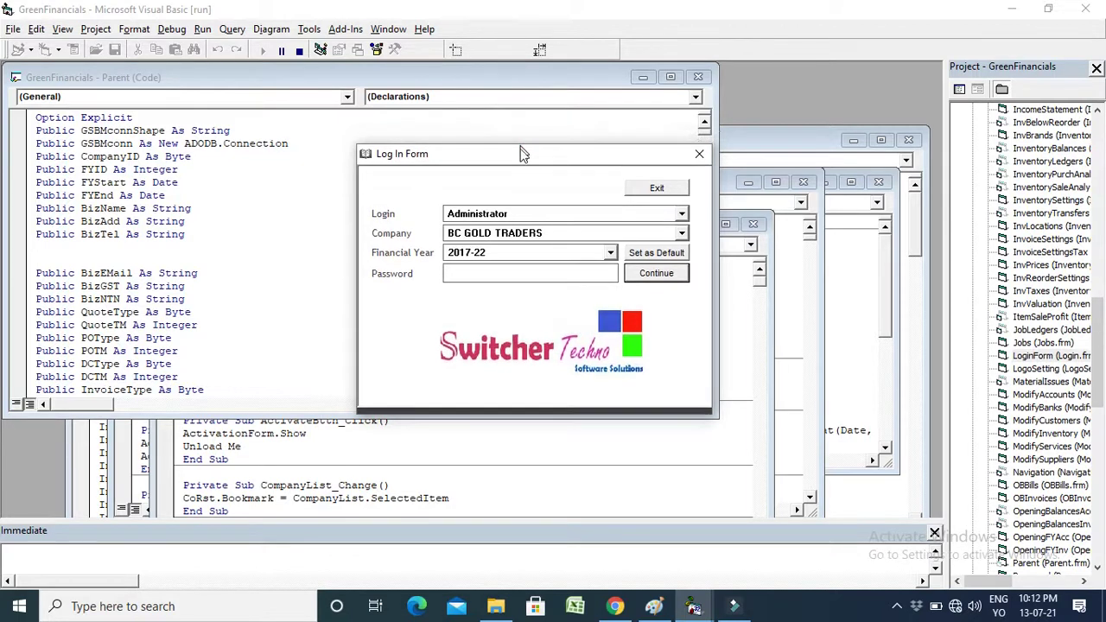
{"action": "left_click", "coordinate": [508, 214]}
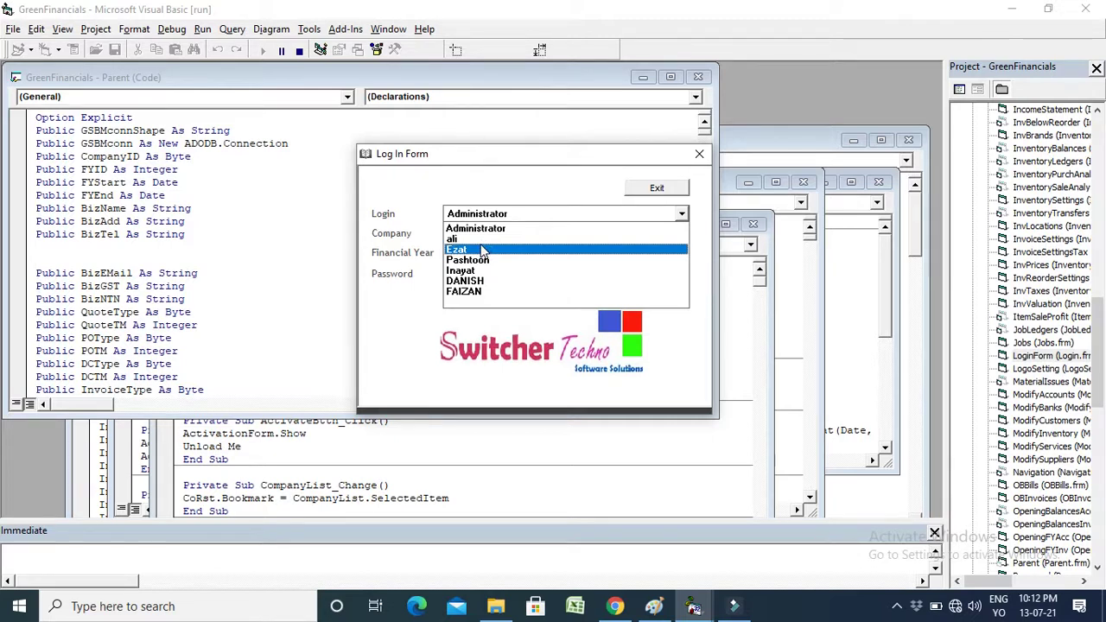
{"action": "left_click", "coordinate": [476, 228]}
{"action": "key", "text": "Return"}
{"action": "key", "text": "Return"}
{"action": "type", "text": "xxxxx"}
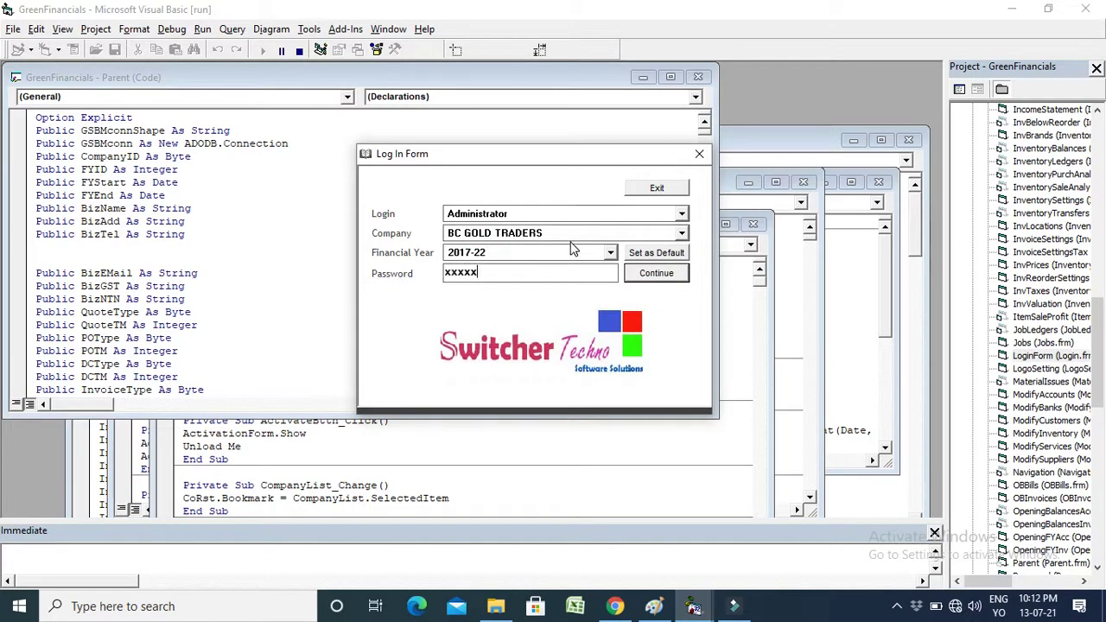
{"action": "key", "text": "Return"}
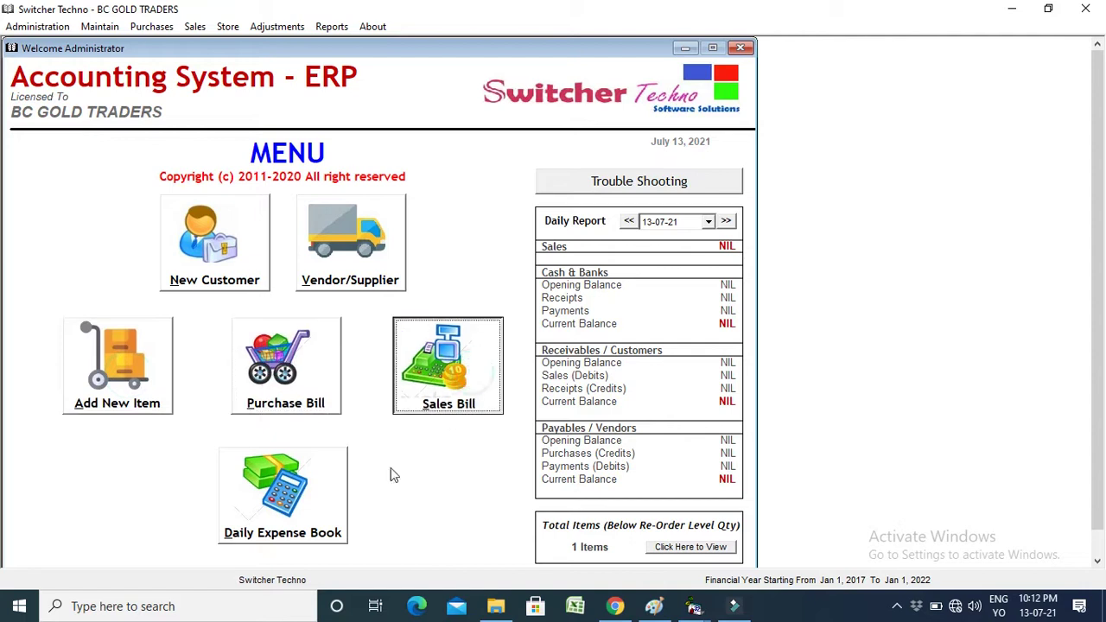
Open the Chart of Accounts and step through the main account types from Cash downward.
{"action": "left_click", "coordinate": [98, 27]}
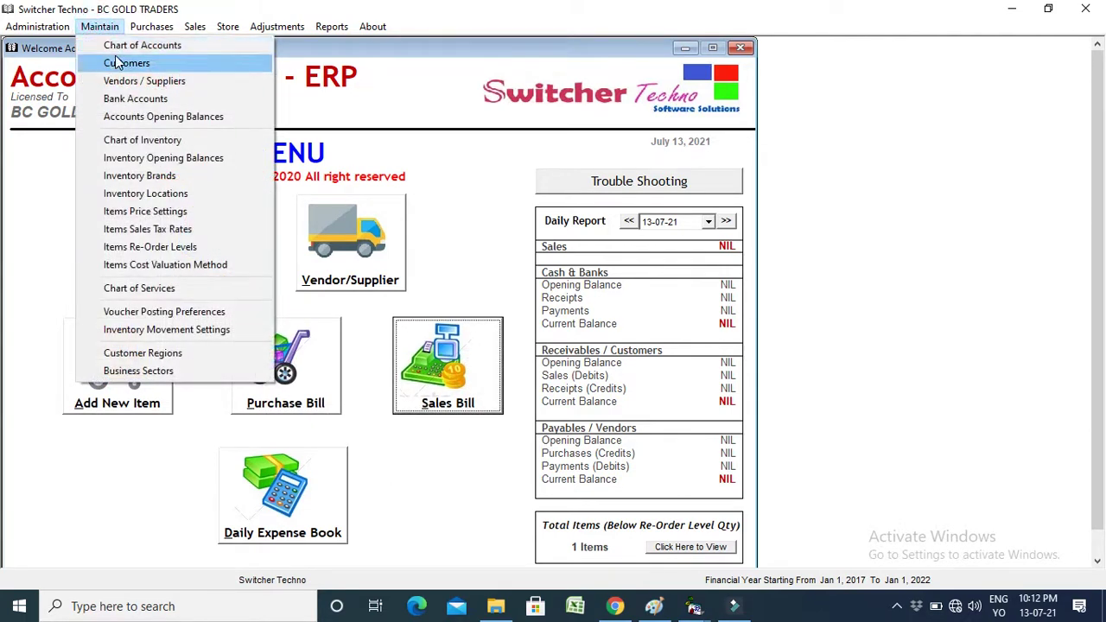
{"action": "left_click", "coordinate": [117, 46]}
{"action": "left_click_drag", "start_coordinate": [517, 52], "coordinate": [425, 58]}
{"action": "left_click", "coordinate": [314, 130]}
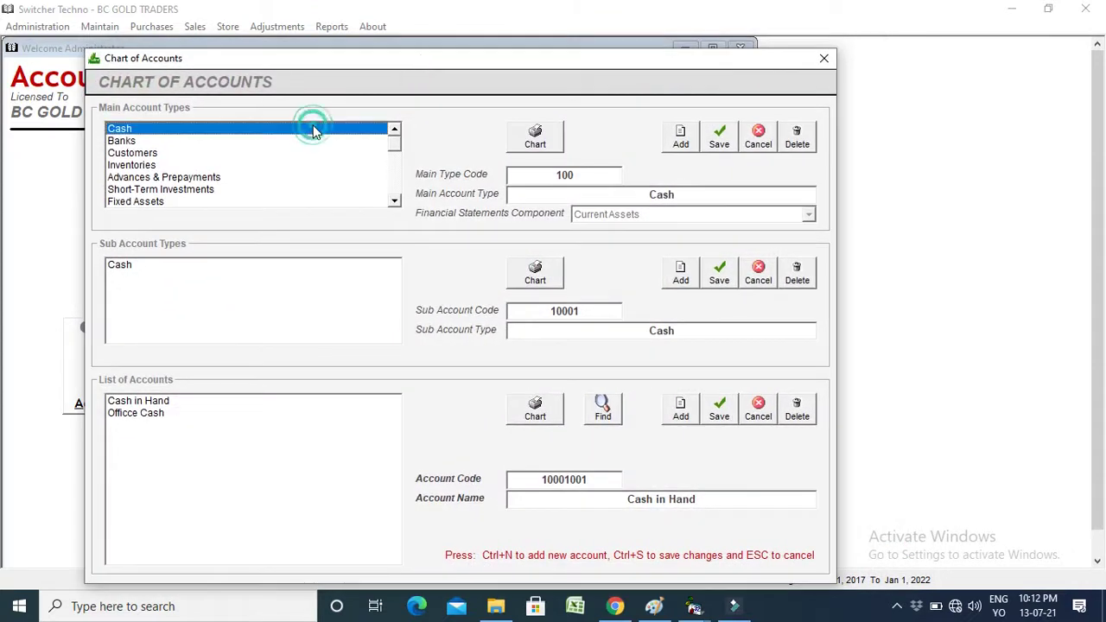
{"action": "key", "text": "Down"}
{"action": "key", "text": "Down"}
{"action": "key", "text": "Down"}
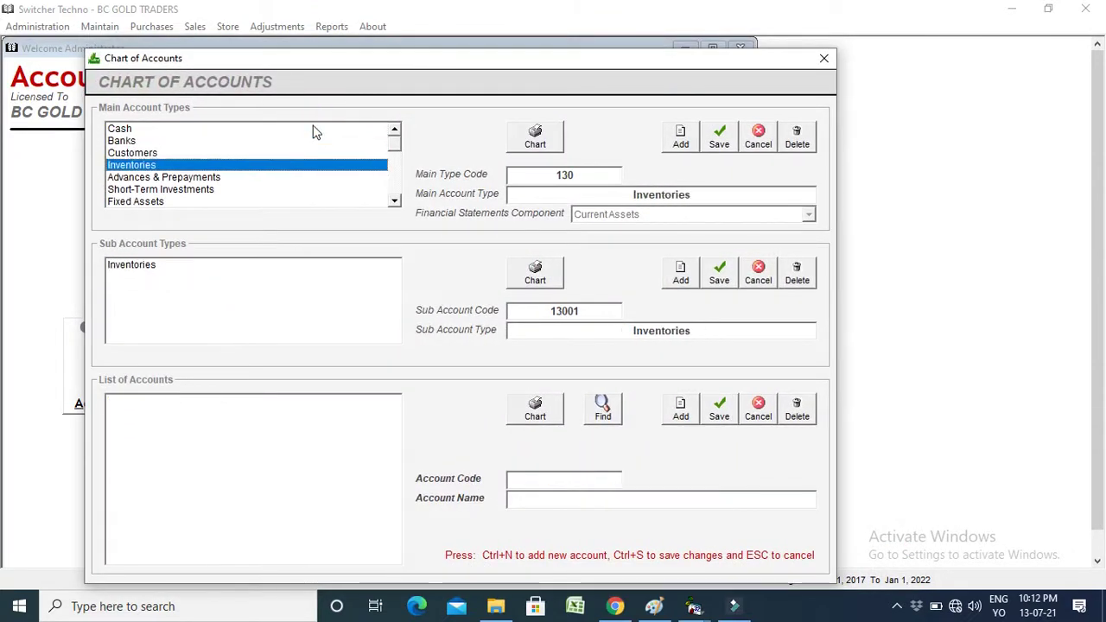
{"action": "key", "text": "Down"}
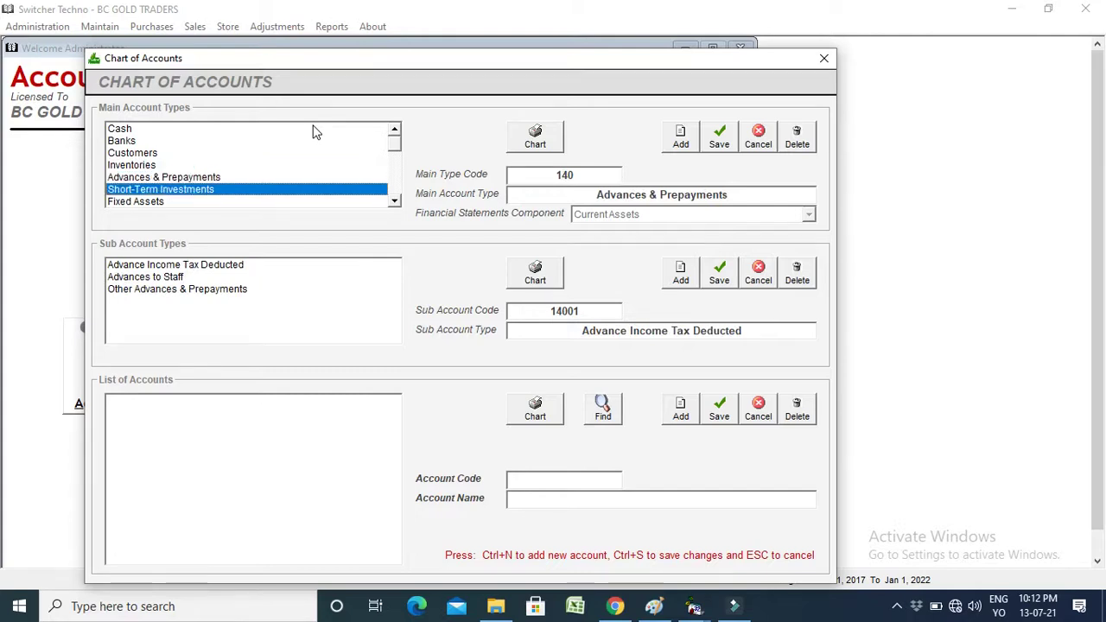
{"action": "key", "text": "Down"}
{"action": "key", "text": "Down"}
{"action": "key", "text": "Down"}
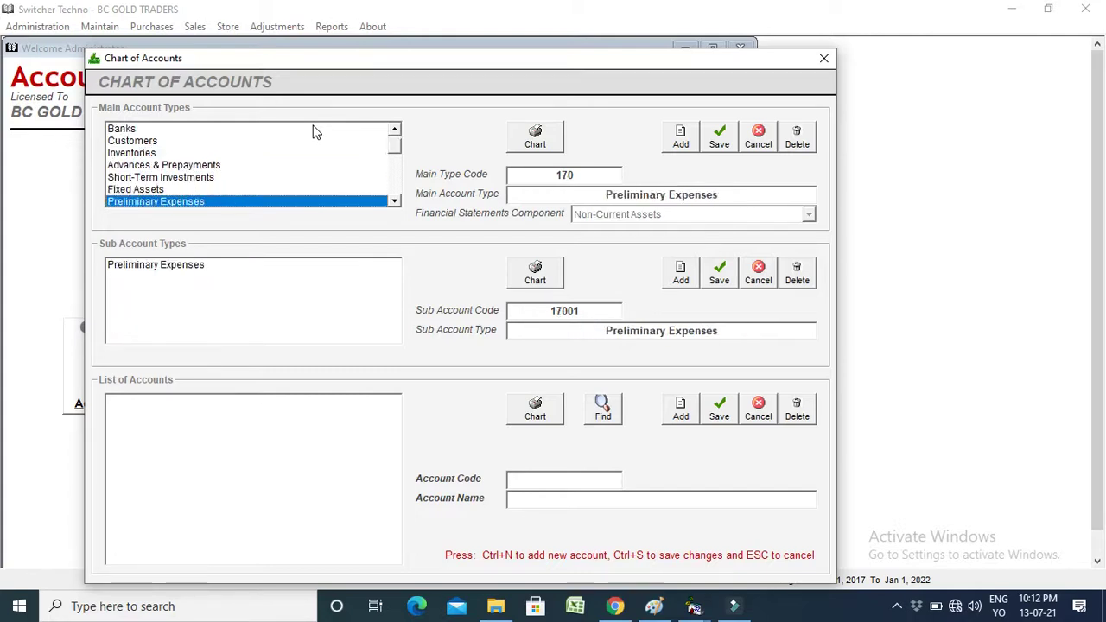
{"action": "key", "text": "Down"}
{"action": "key", "text": "Down"}
{"action": "key", "text": "Down"}
{"action": "key", "text": "Down"}
{"action": "key", "text": "Down"}
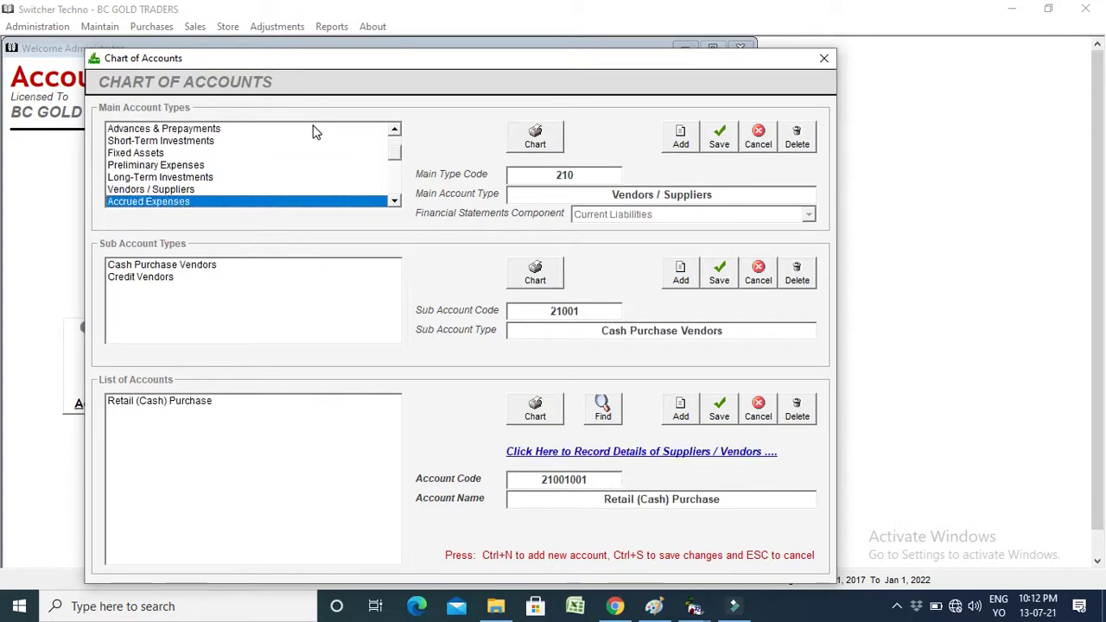
Select the Other Expenses type (800) and browse its expense sub types.
{"action": "left_click_drag", "start_coordinate": [395, 156], "coordinate": [400, 204]}
{"action": "left_click", "coordinate": [293, 200]}
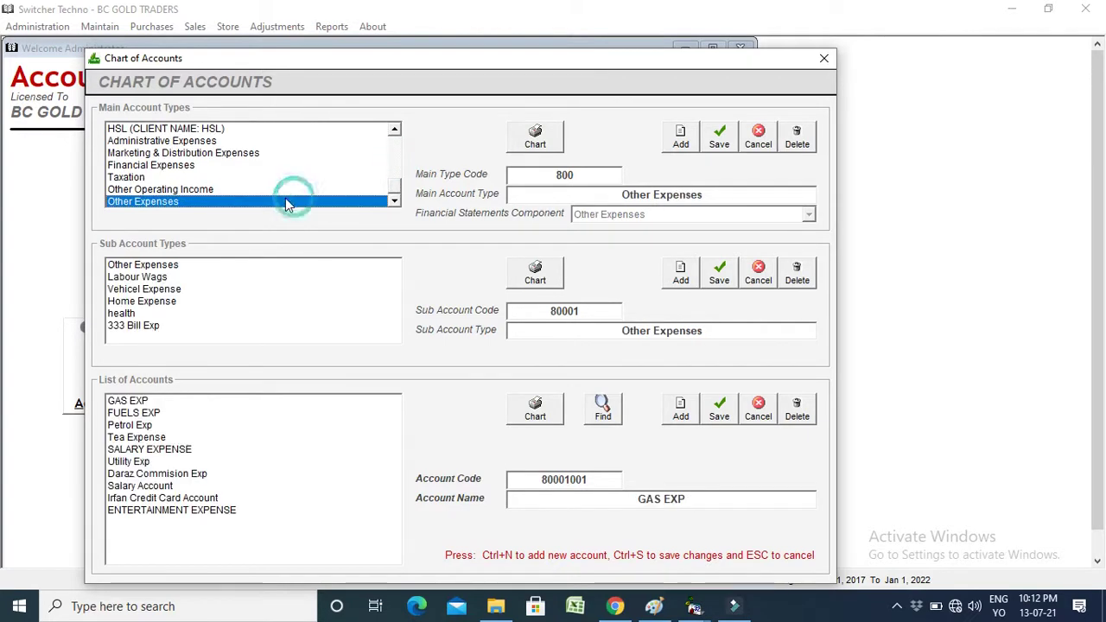
{"action": "left_click", "coordinate": [163, 278]}
{"action": "key", "text": "Up"}
{"action": "key", "text": "Down"}
{"action": "key", "text": "Down"}
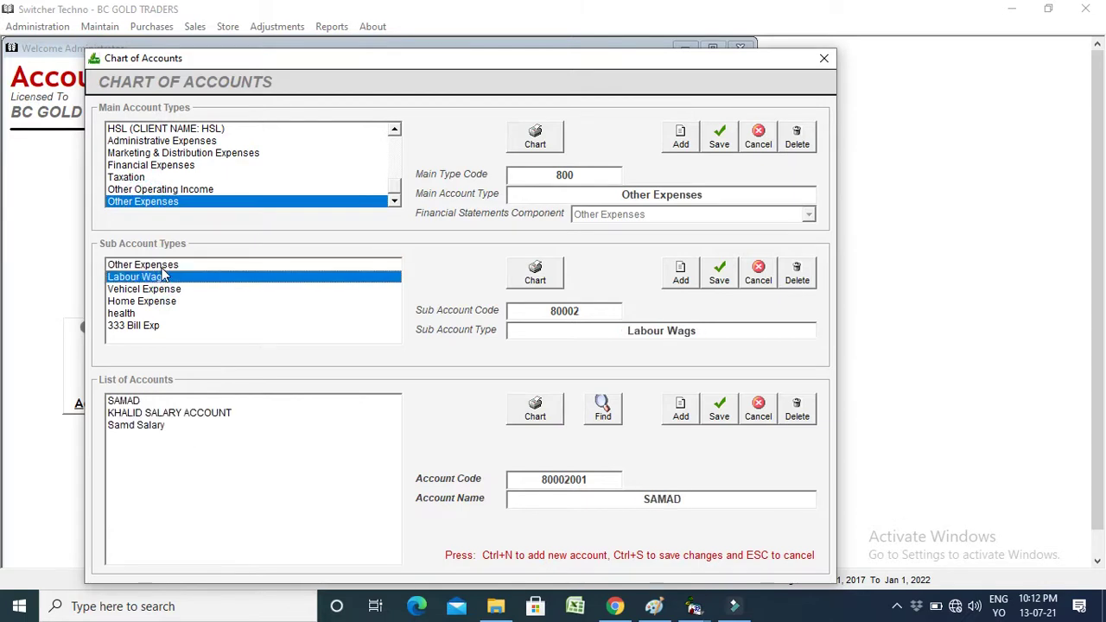
{"action": "key", "text": "Down"}
{"action": "key", "text": "Up"}
{"action": "key", "text": "Up"}
{"action": "key", "text": "Up"}
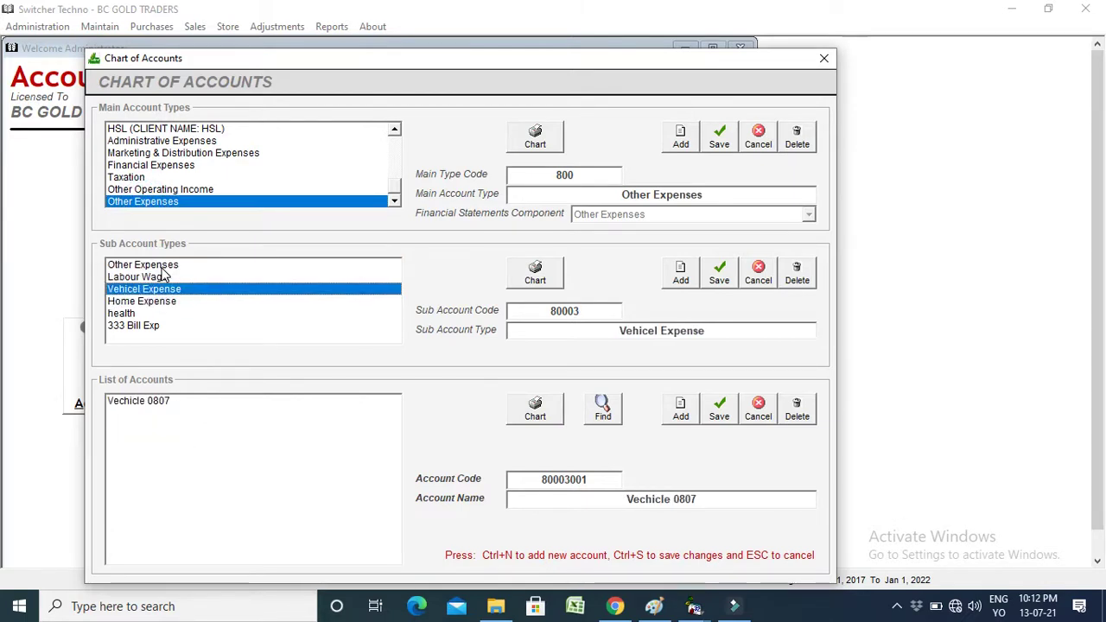
Add an employee salary account, code 80001011, under Other Expenses, then close the Chart of Accounts.
{"action": "left_click", "coordinate": [680, 409]}
{"action": "type", "text": "S"}
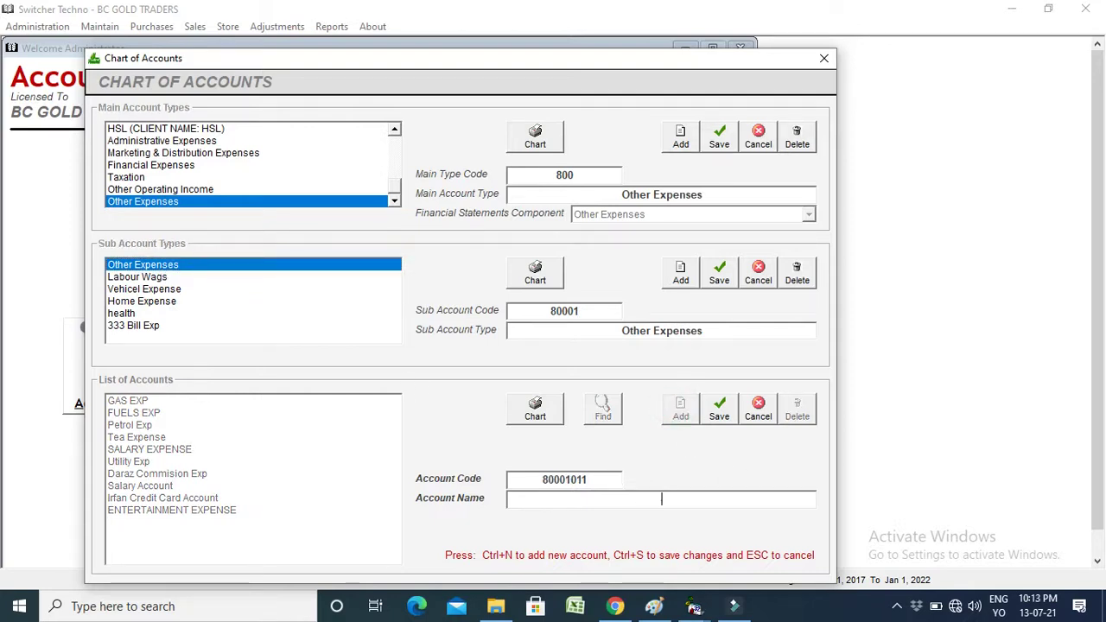
{"action": "type", "text": "mran Salary A"}
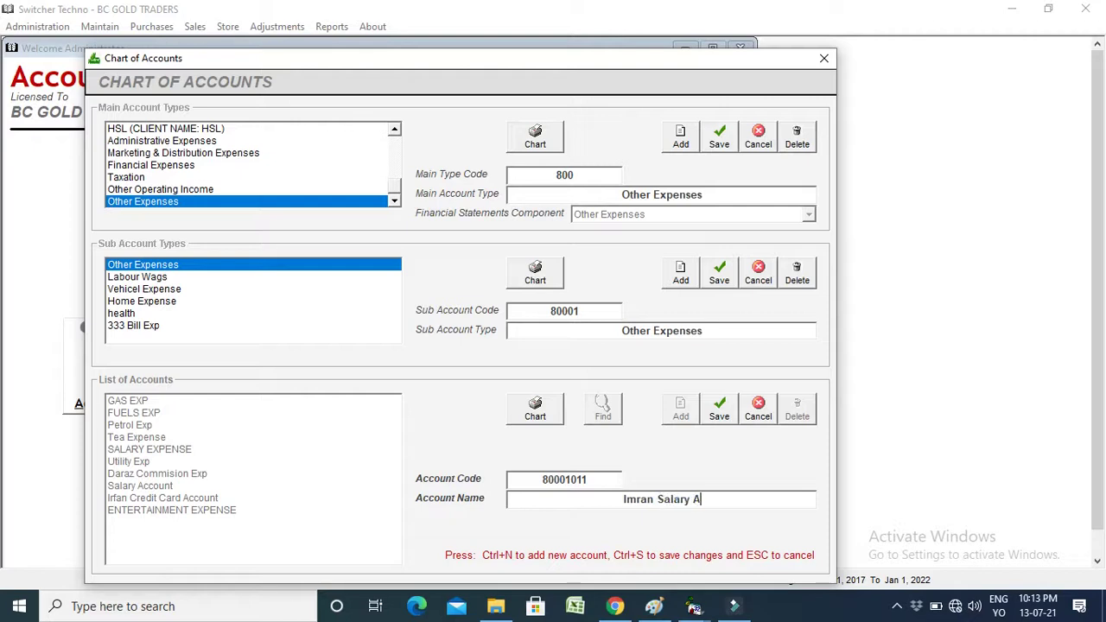
{"action": "type", "text": "ccount"}
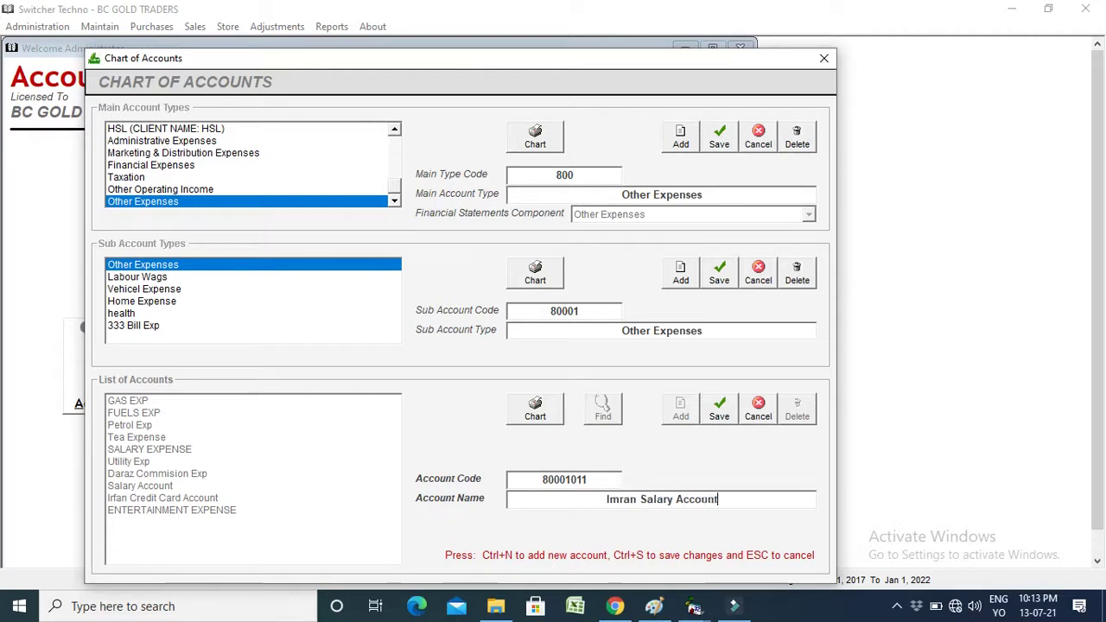
{"action": "left_click", "coordinate": [717, 411]}
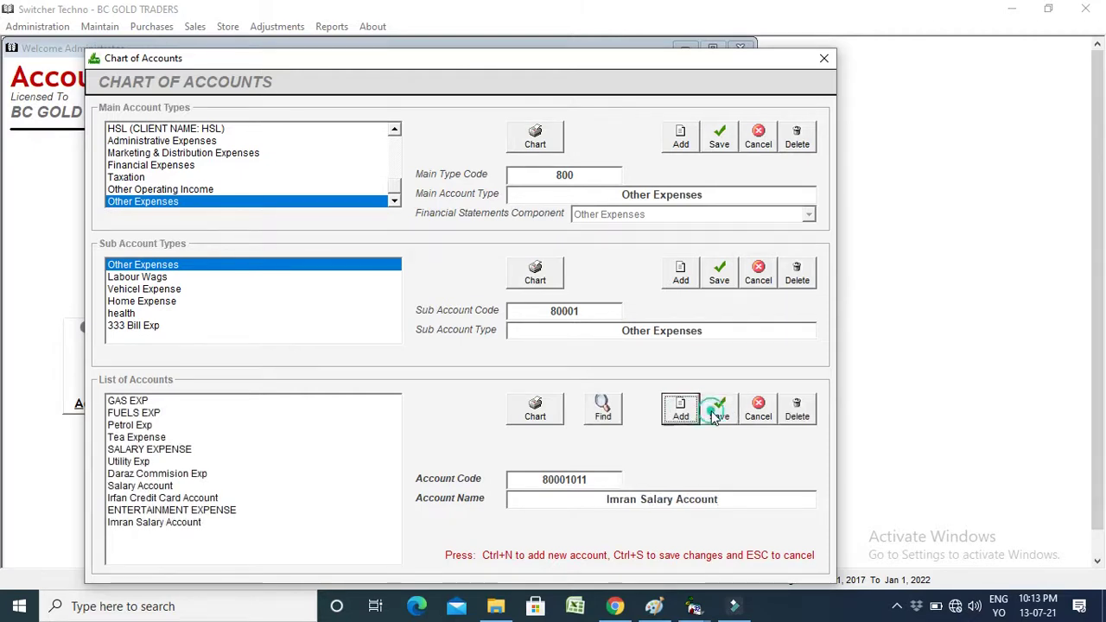
{"action": "left_click", "coordinate": [242, 545]}
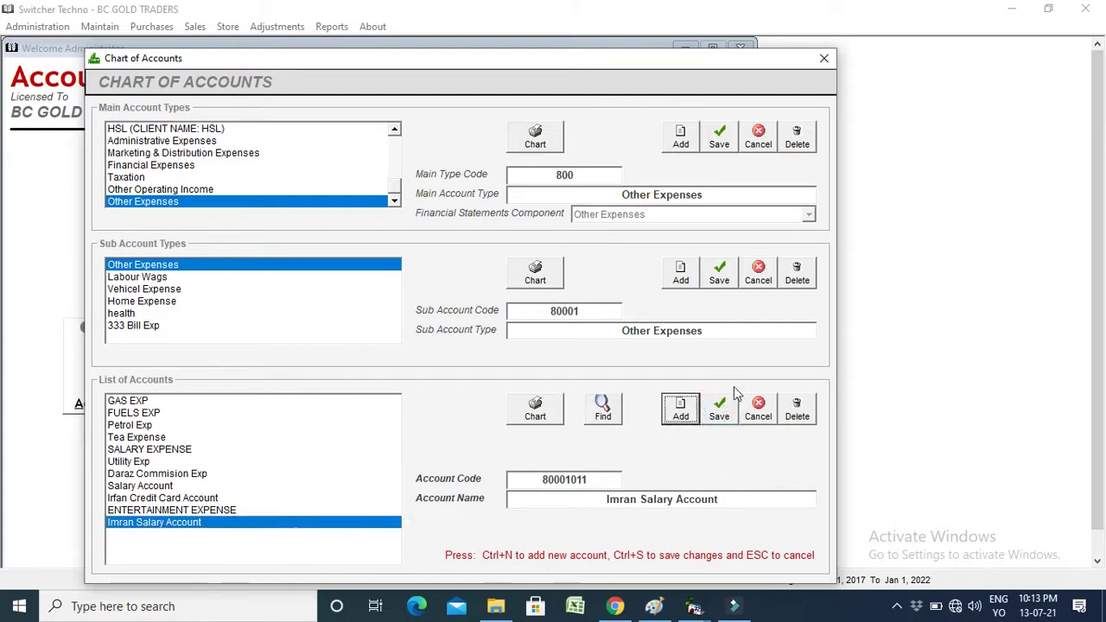
{"action": "left_click", "coordinate": [824, 60]}
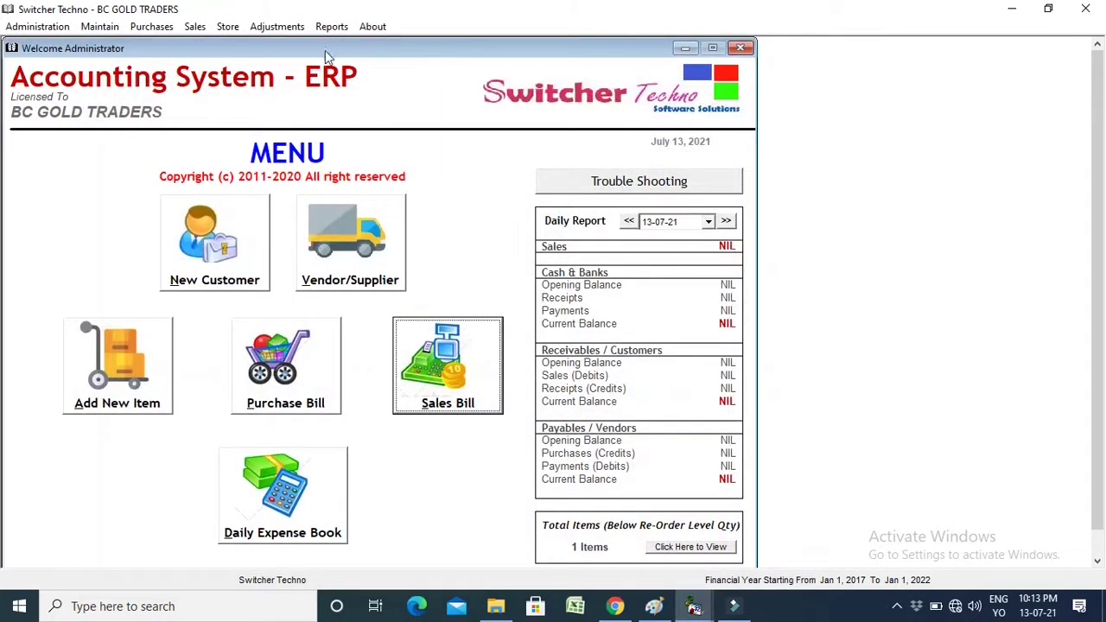
Start a general journal voucher crediting Cash in Hand 20,000 with the salary account description.
{"action": "left_click", "coordinate": [277, 26]}
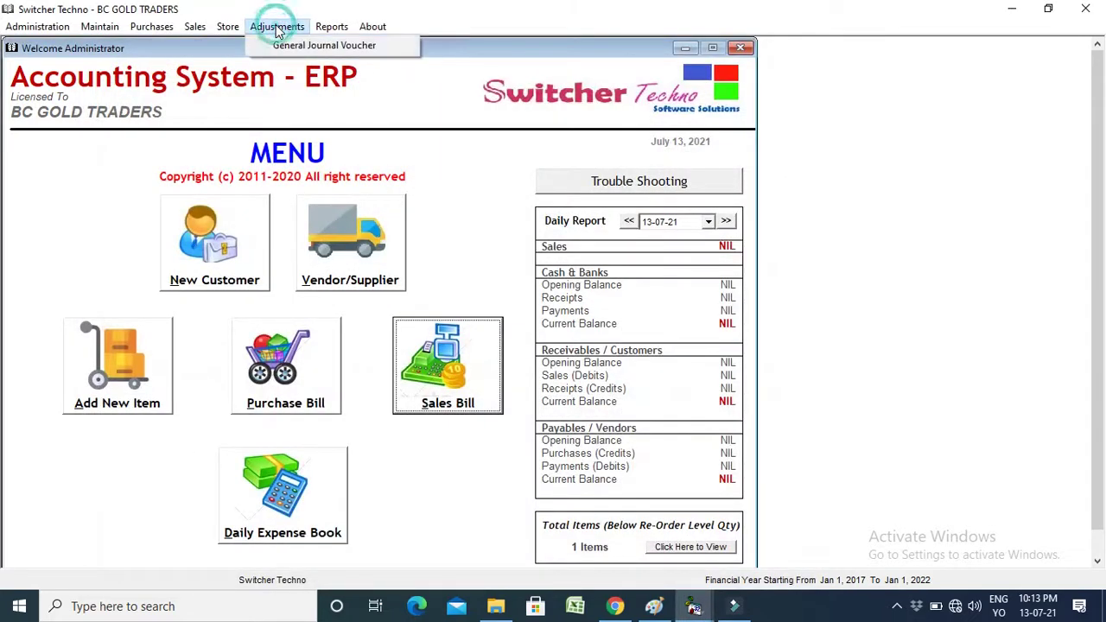
{"action": "left_click", "coordinate": [292, 53]}
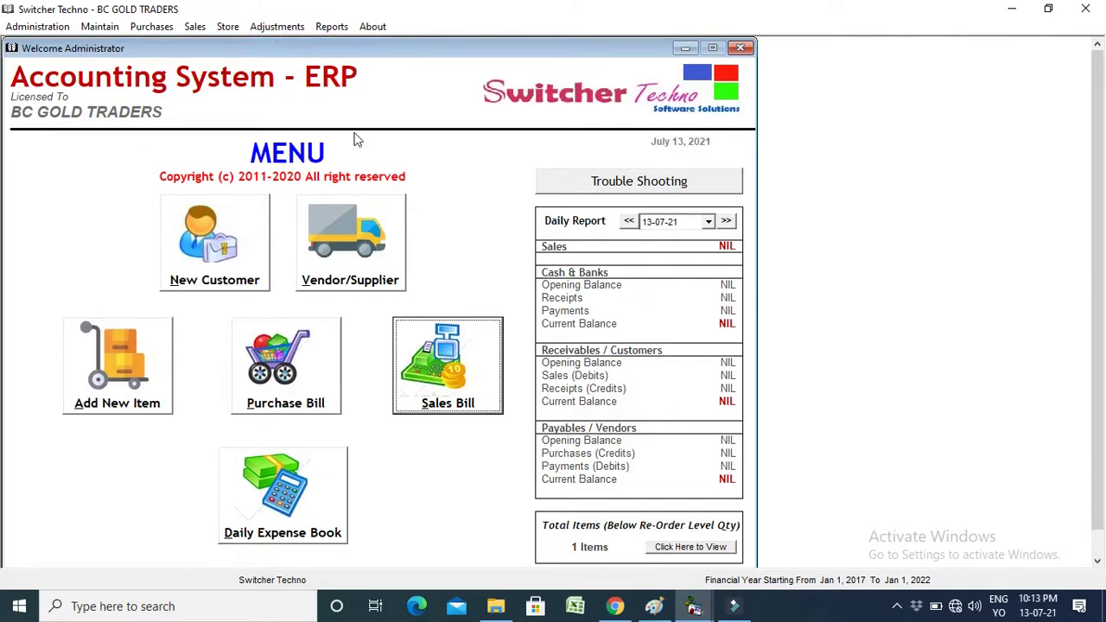
{"action": "left_click", "coordinate": [86, 257]}
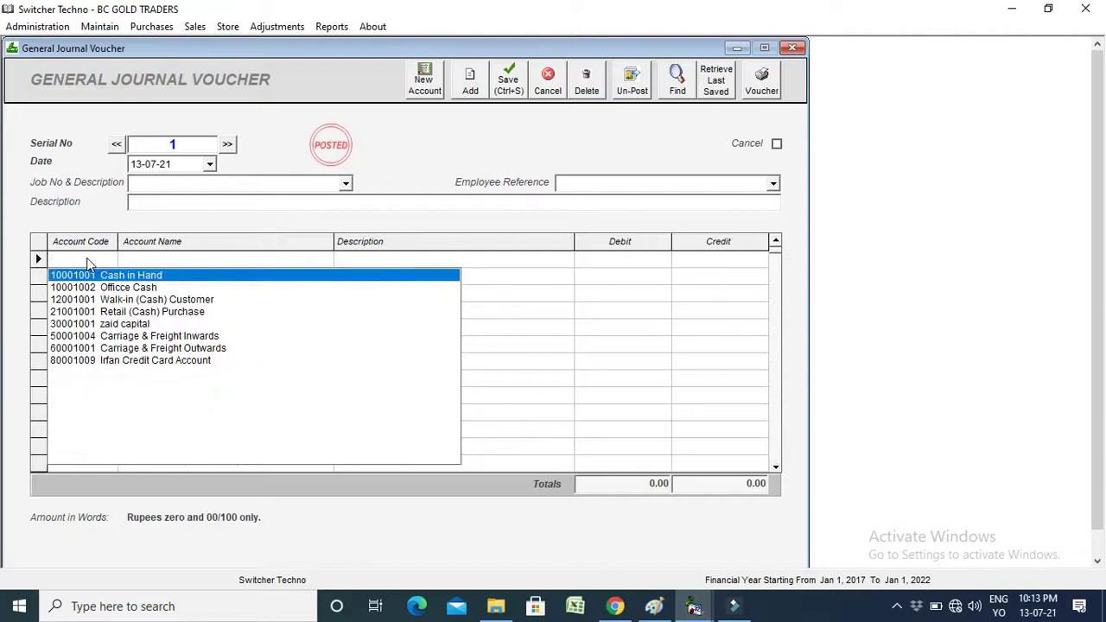
{"action": "key", "text": "Return"}
{"action": "key", "text": "Return"}
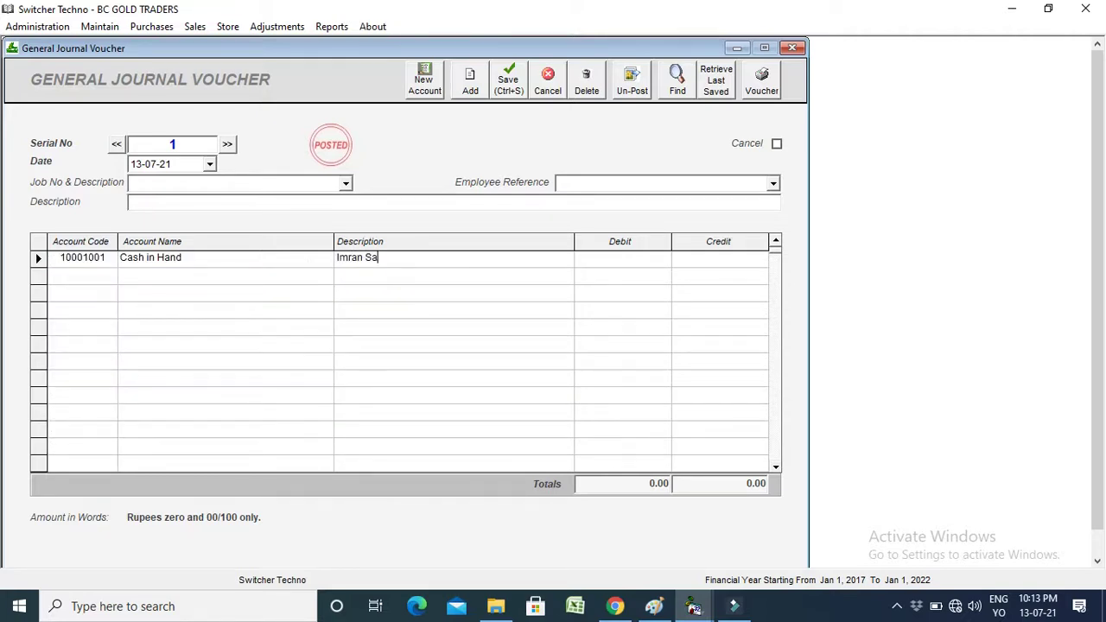
{"action": "type", "text": "Imran Salary Account"}
{"action": "key", "text": "Return"}
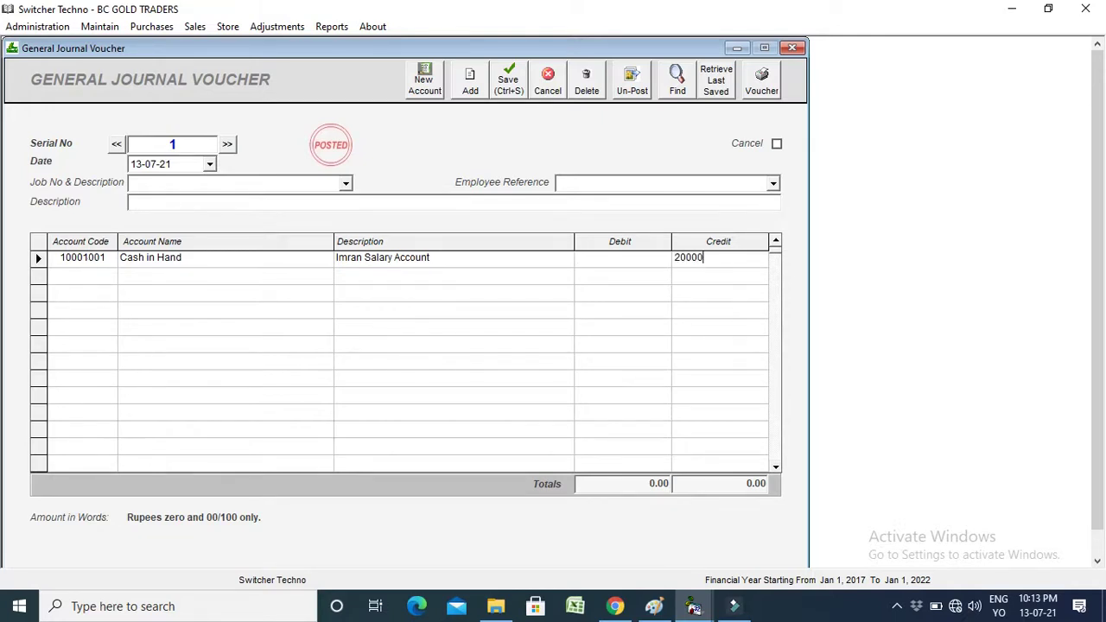
{"action": "key", "text": "Return"}
Debit the employee salary account 20,000, post voucher 1 and close its printout.
{"action": "type", "text": "Imr"}
{"action": "key", "text": "Down"}
{"action": "key", "text": "Down"}
{"action": "key", "text": "Down"}
{"action": "key", "text": "Down"}
{"action": "key", "text": "Return"}
{"action": "key", "text": "Up"}
{"action": "key", "text": "ctrl+c"}
{"action": "key", "text": "Down"}
{"action": "key", "text": "ctrl+v"}
{"action": "key", "text": "Return"}
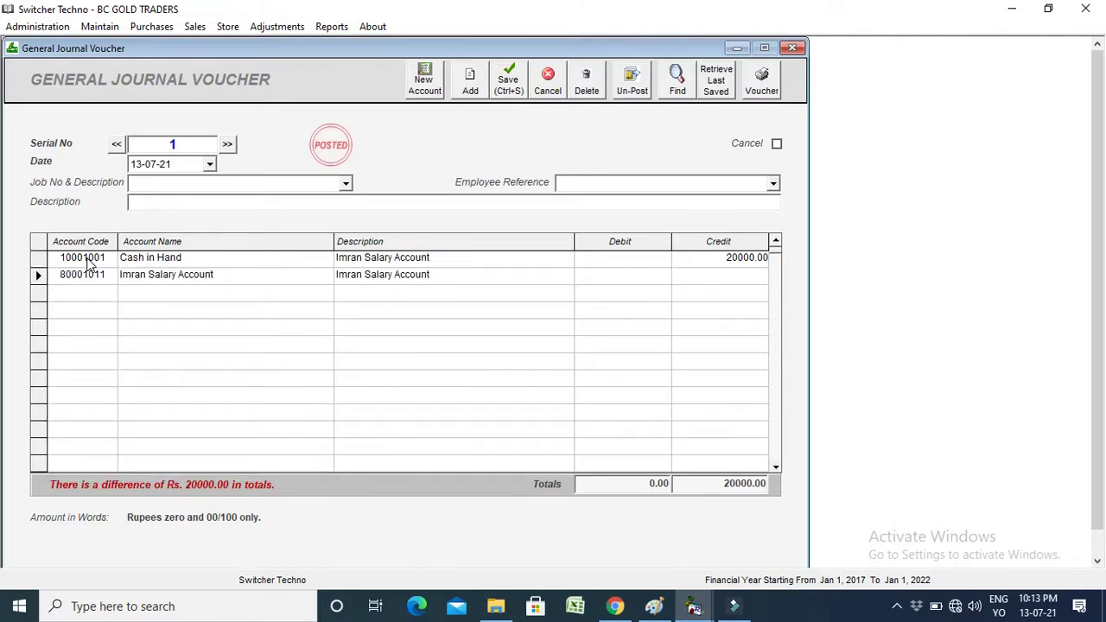
{"action": "key", "text": "Return"}
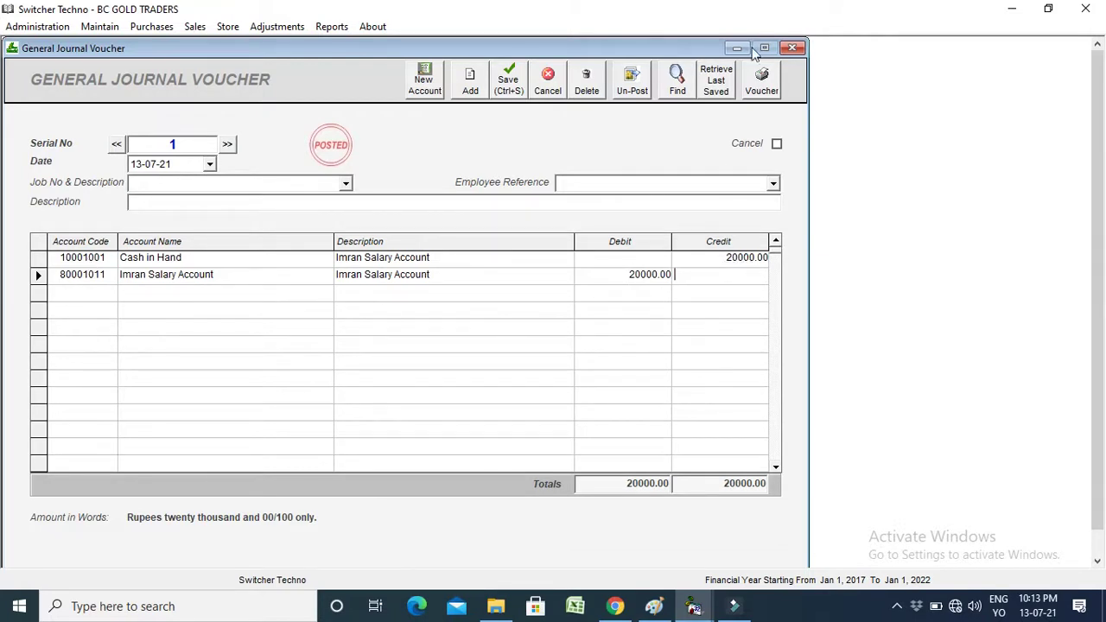
{"action": "left_click", "coordinate": [761, 84]}
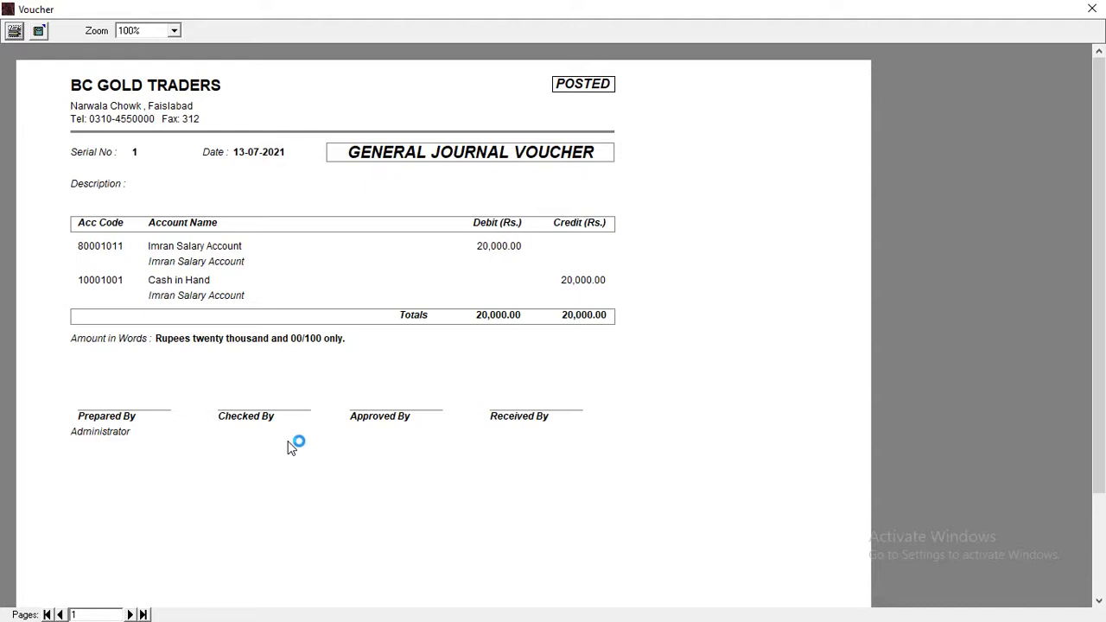
{"action": "left_click", "coordinate": [1092, 8]}
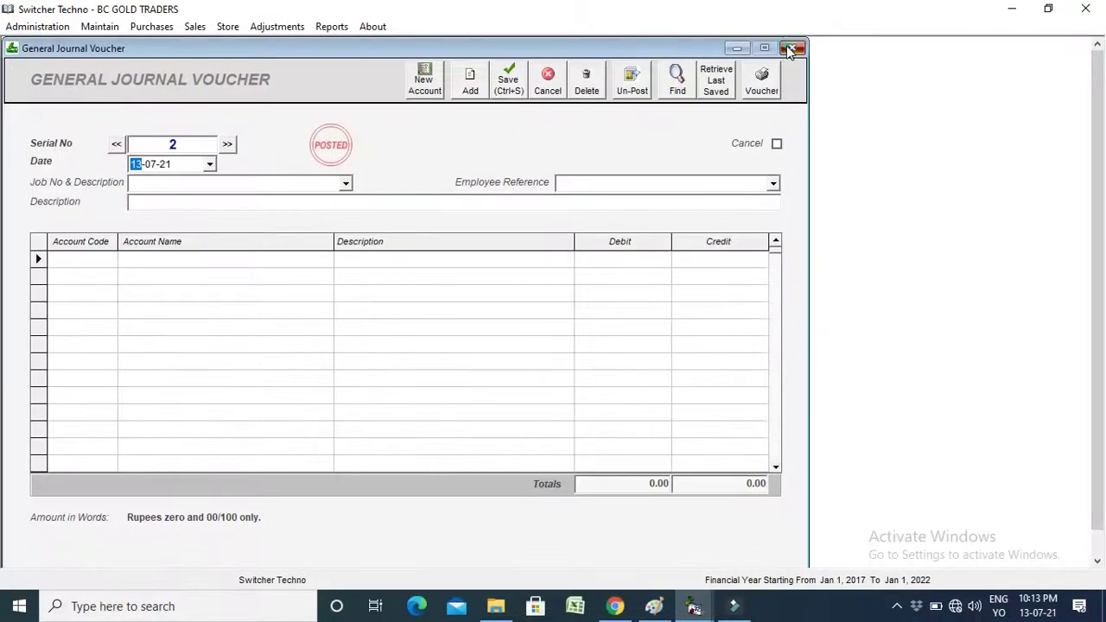
{"action": "left_click", "coordinate": [792, 47]}
Open the Customers window and show the credit customer list.
{"action": "left_click", "coordinate": [240, 240]}
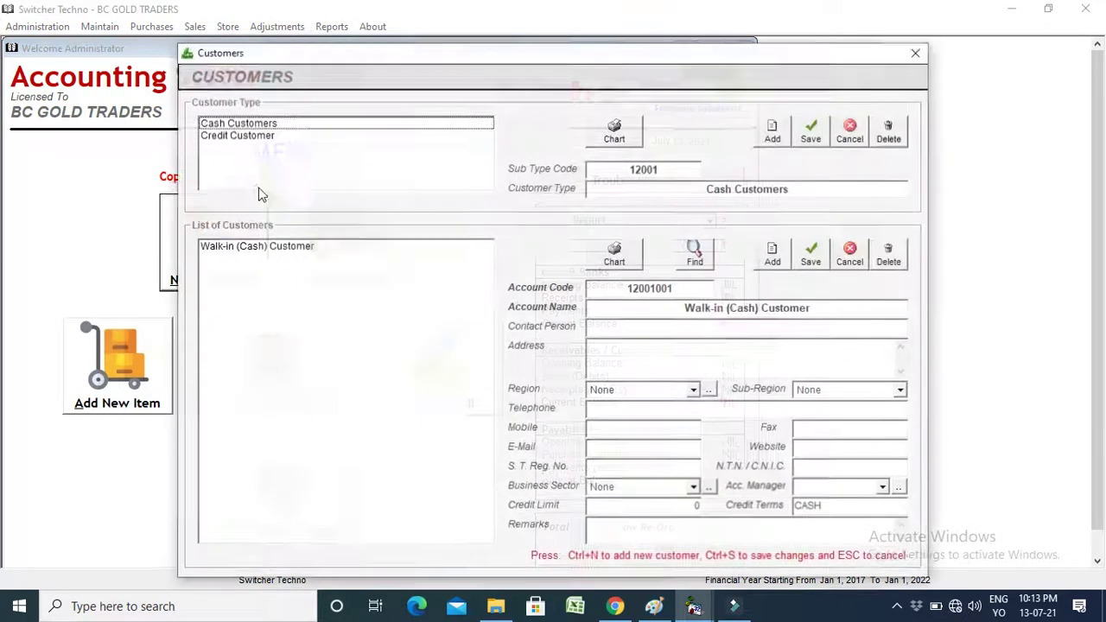
{"action": "left_click_drag", "start_coordinate": [354, 55], "coordinate": [303, 45]}
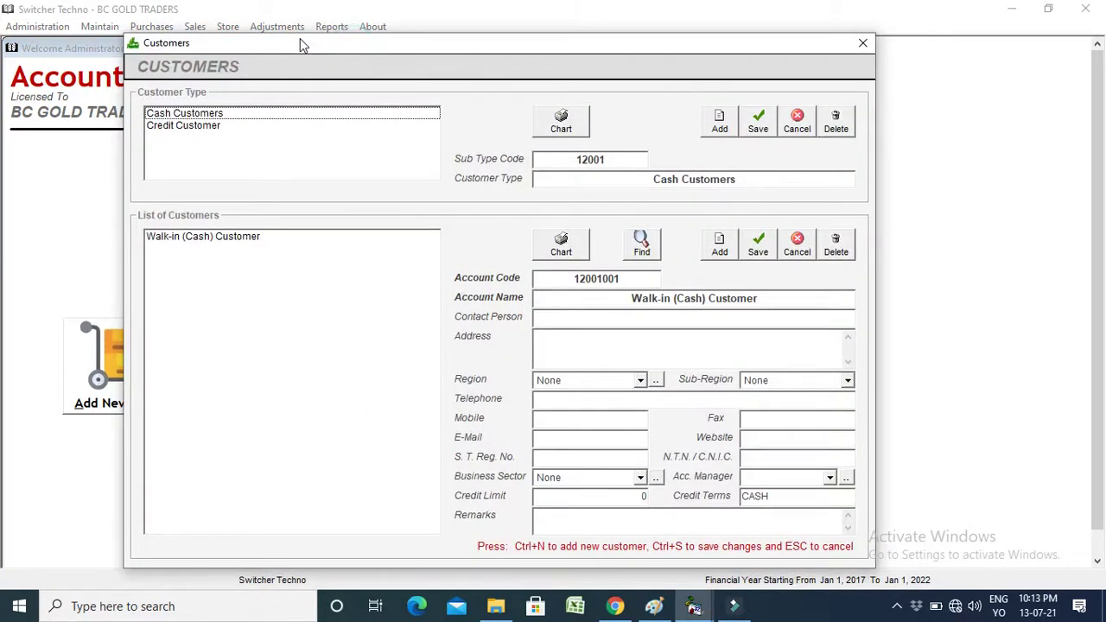
{"action": "left_click", "coordinate": [194, 128]}
{"action": "left_click", "coordinate": [200, 115]}
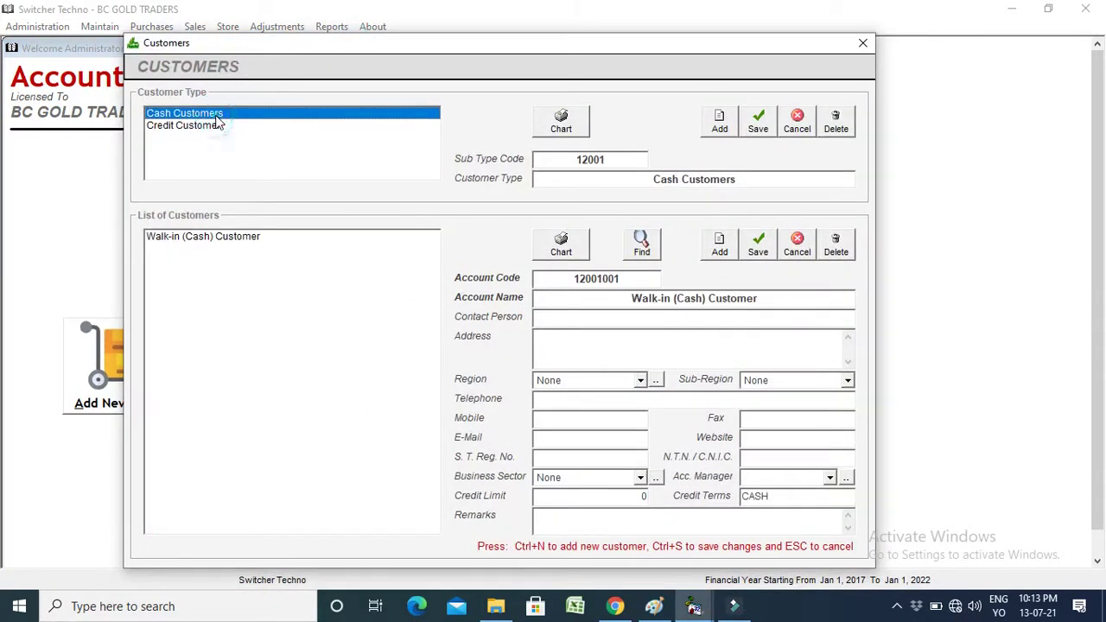
{"action": "left_click", "coordinate": [217, 125]}
Add a new credit customer with the customer's name and region, then close the Customers window.
{"action": "left_click", "coordinate": [719, 246]}
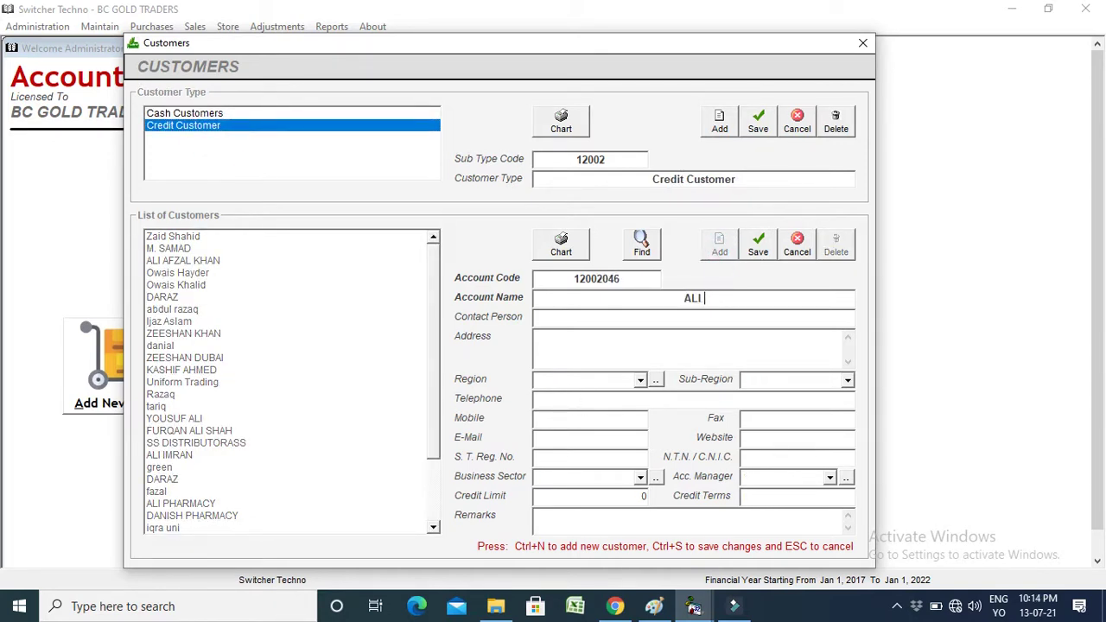
{"action": "key", "text": "Tab"}
{"action": "type", "text": "k"}
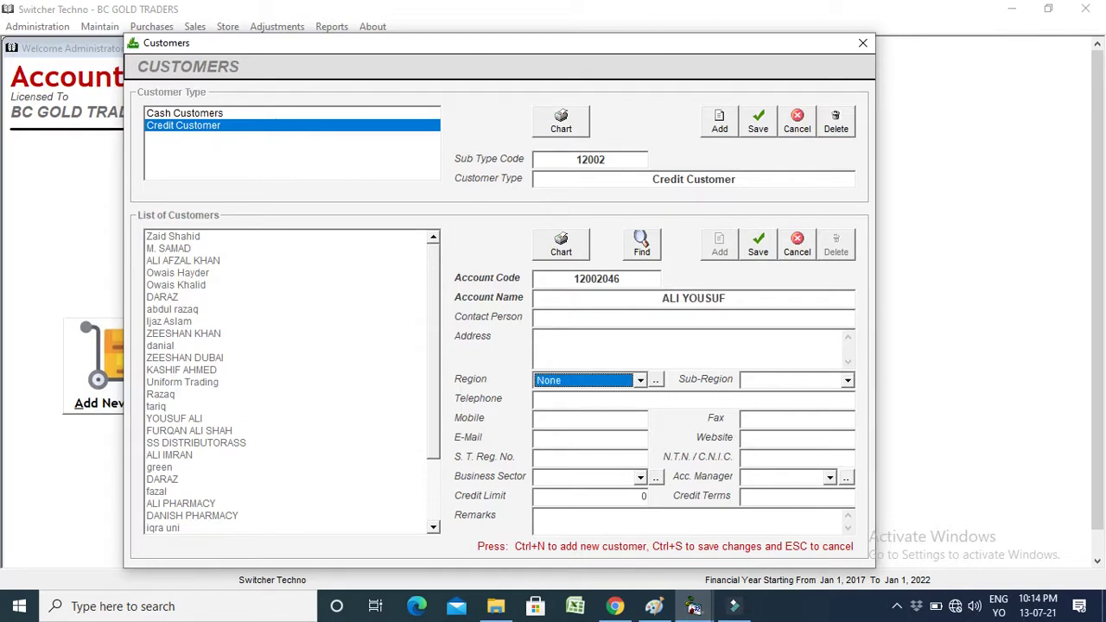
{"action": "key", "text": "Tab"}
{"action": "key", "text": "Tab"}
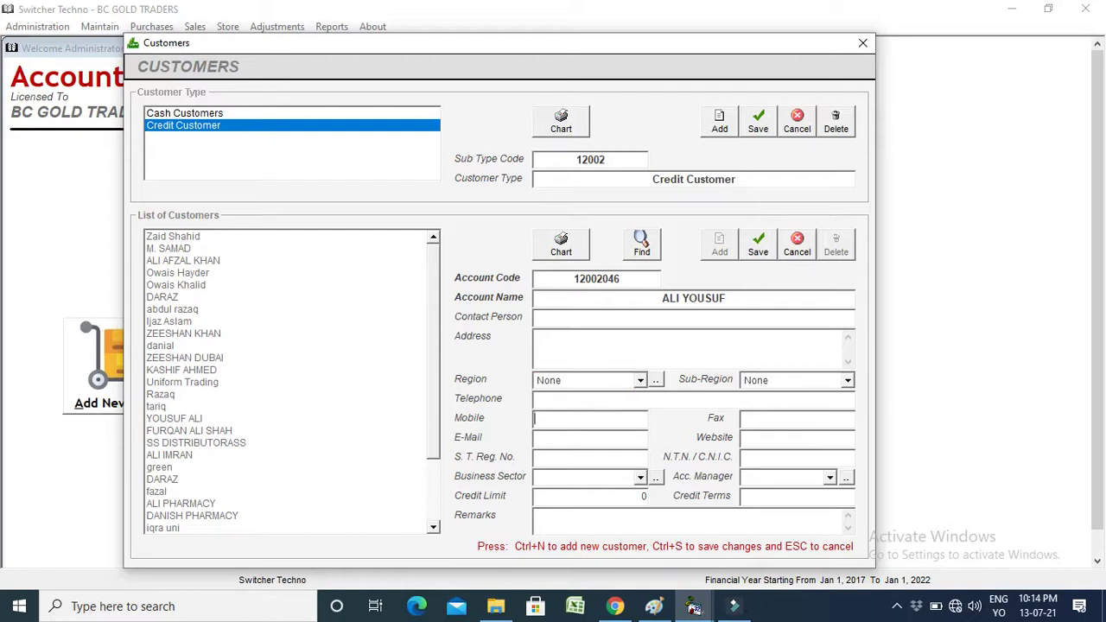
{"action": "key", "text": "Tab"}
{"action": "key", "text": "Tab"}
{"action": "key", "text": "Tab"}
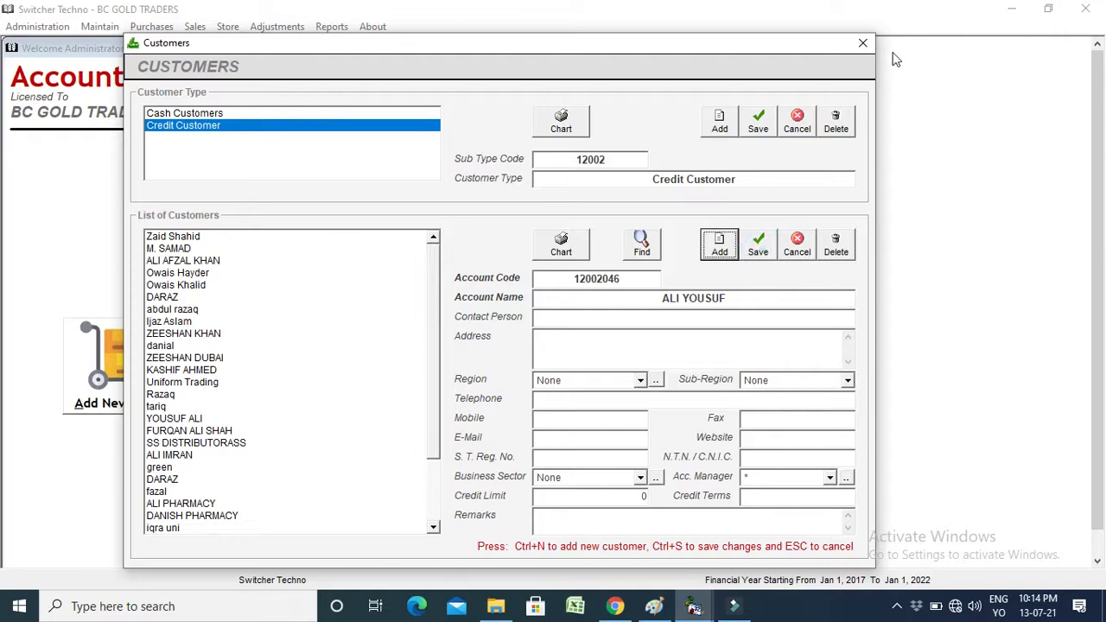
{"action": "left_click", "coordinate": [870, 47]}
{"action": "left_click", "coordinate": [401, 221]}
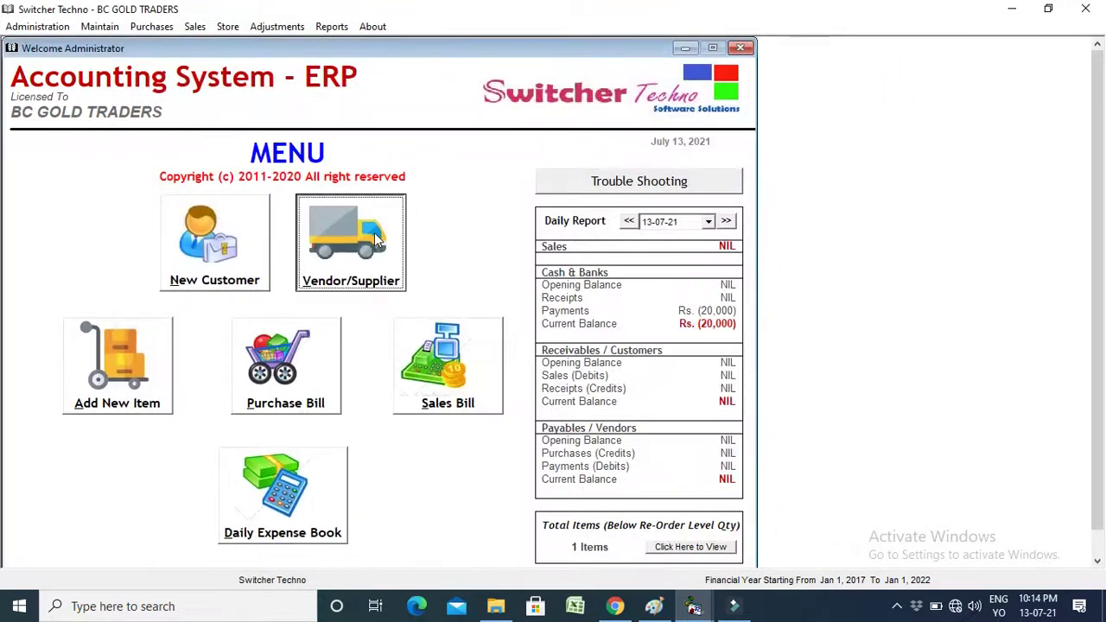
{"action": "left_click", "coordinate": [407, 160]}
{"action": "left_click", "coordinate": [377, 121]}
{"action": "left_click", "coordinate": [378, 141]}
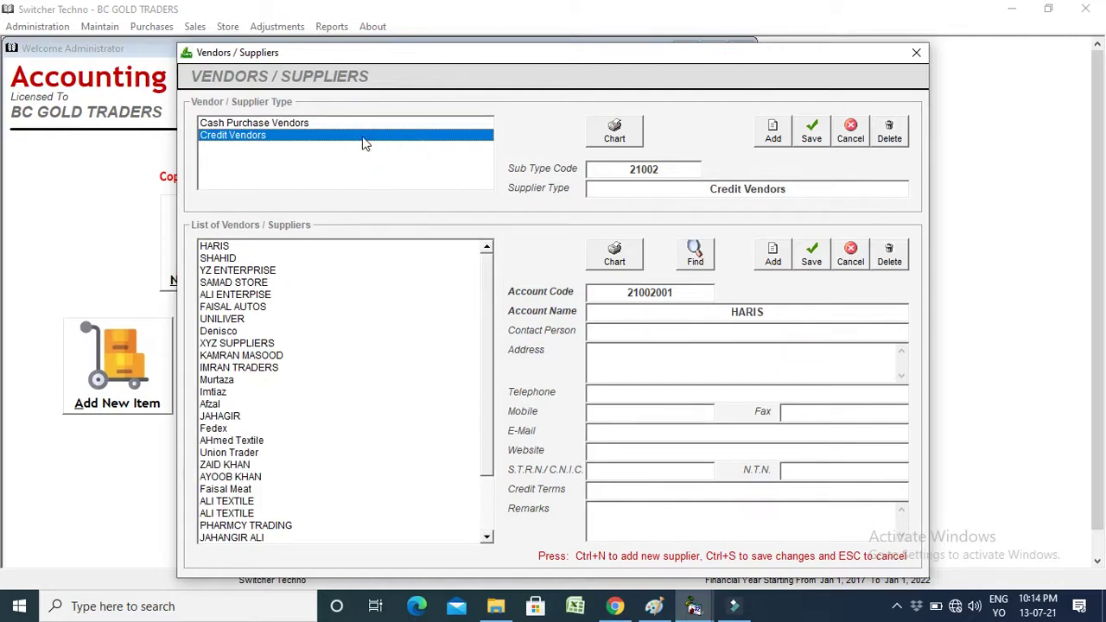
{"action": "left_click_drag", "start_coordinate": [450, 269], "coordinate": [839, 156]}
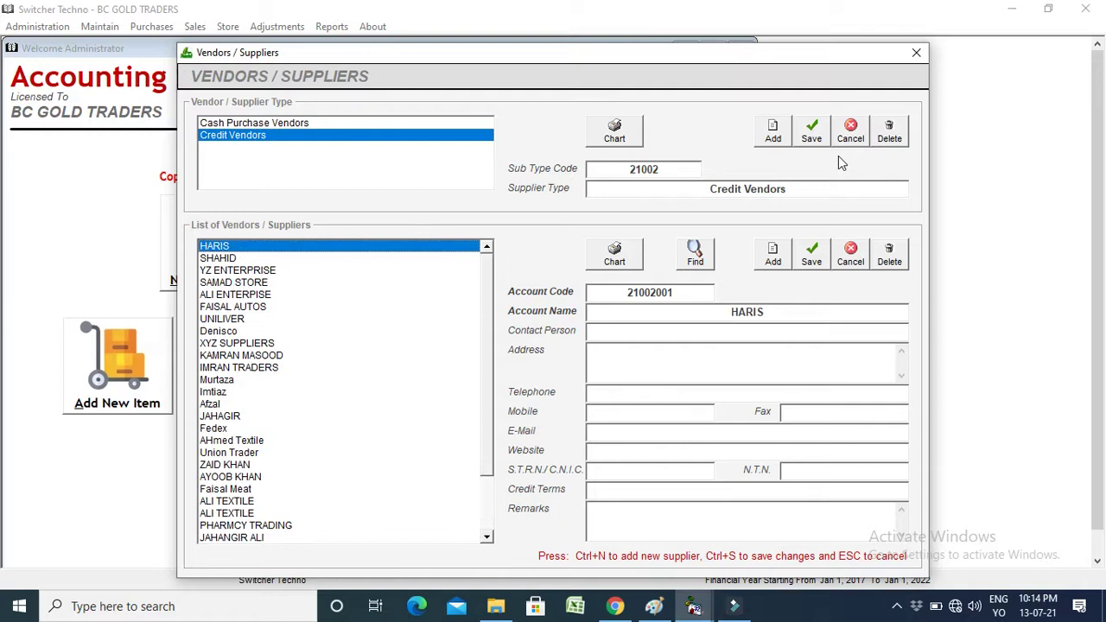
{"action": "left_click", "coordinate": [917, 54]}
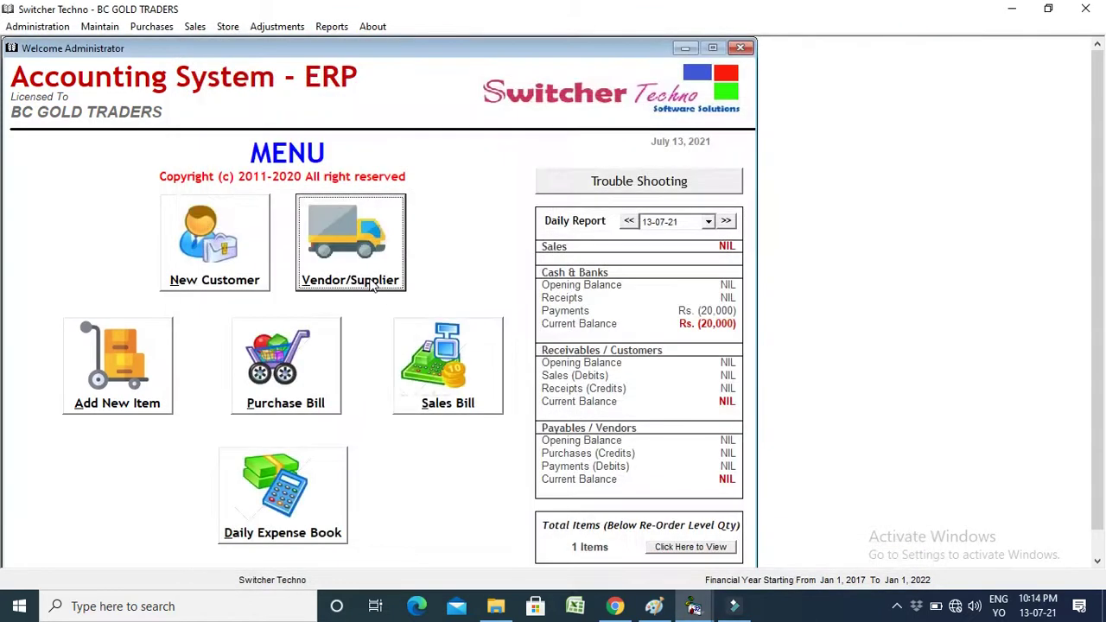
Add HP Printer (code 1010002) under Electronics with 0 prices, then close the Chart of Inventory.
{"action": "left_click", "coordinate": [76, 405]}
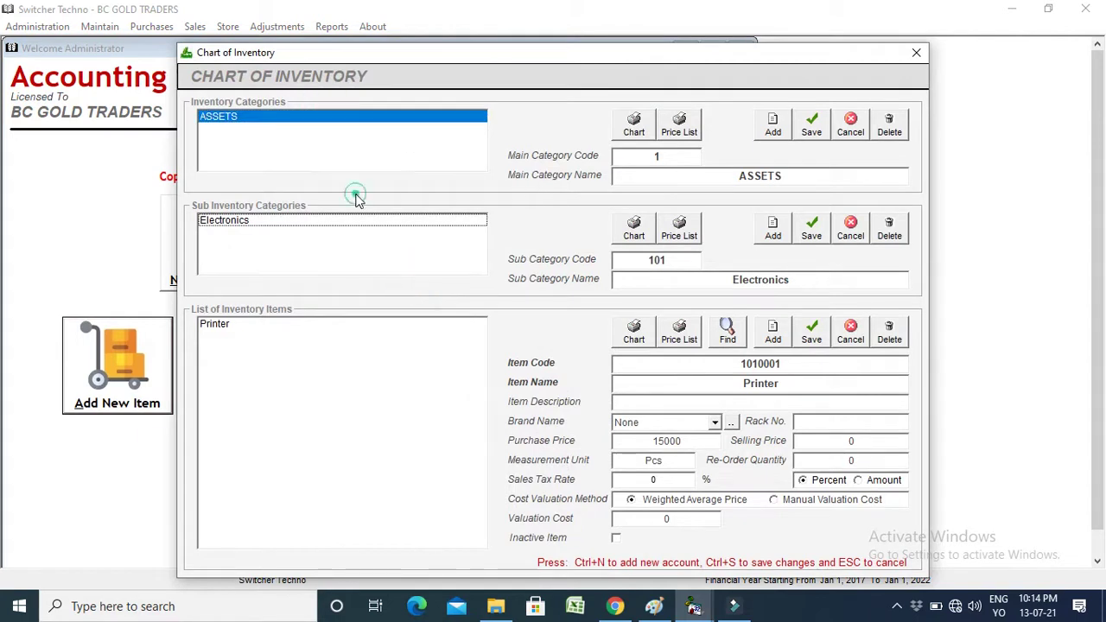
{"action": "left_click", "coordinate": [364, 221]}
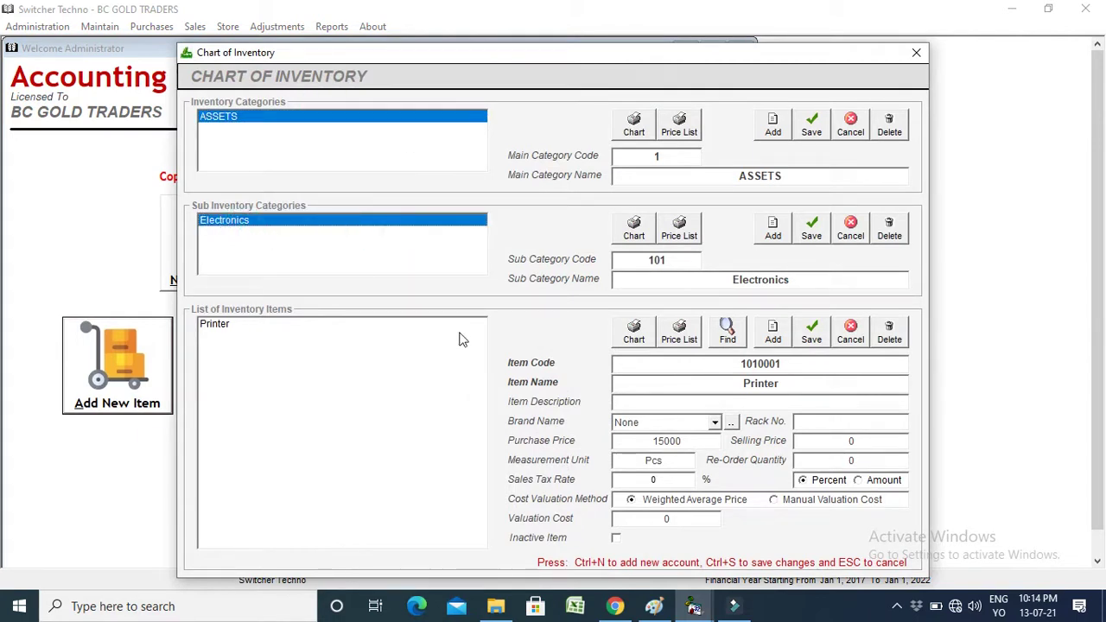
{"action": "left_click", "coordinate": [773, 332]}
{"action": "type", "text": "HP Printer"}
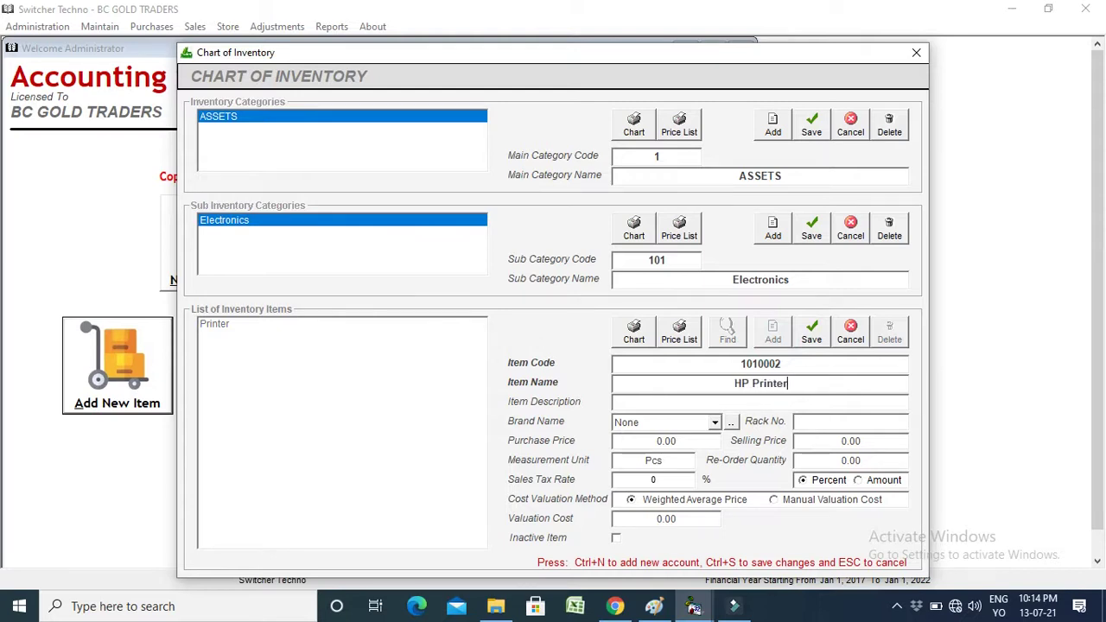
{"action": "key", "text": "Return"}
{"action": "key", "text": "Return"}
{"action": "key", "text": "Return"}
{"action": "key", "text": "Return"}
{"action": "type", "text": "0"}
{"action": "key", "text": "Return"}
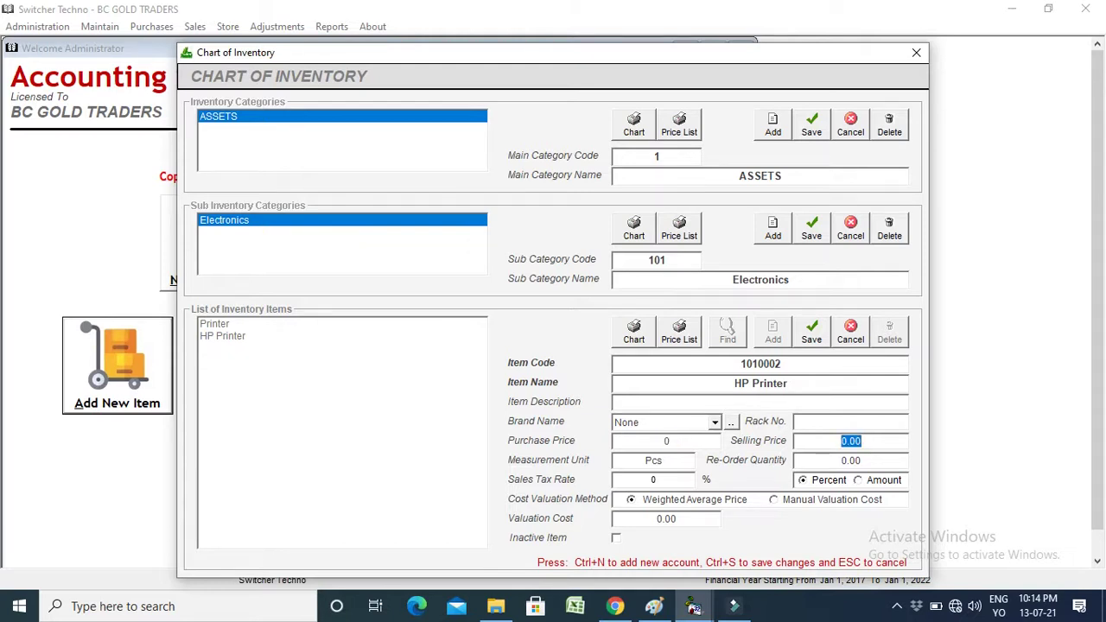
{"action": "type", "text": "0"}
{"action": "left_click", "coordinate": [654, 480]}
{"action": "left_click", "coordinate": [820, 338]}
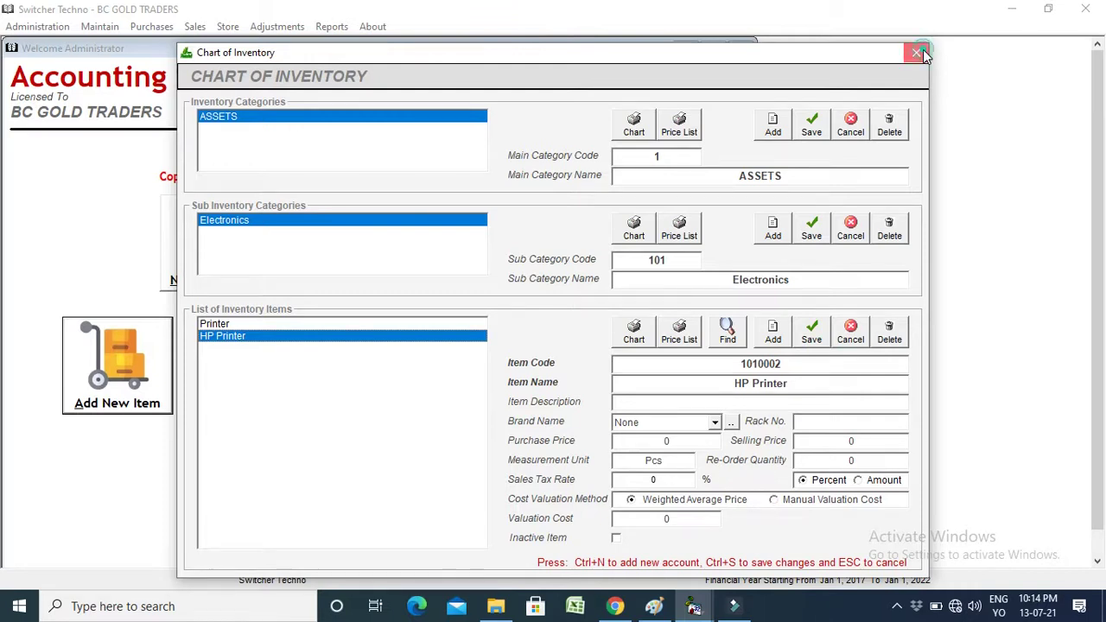
{"action": "left_click", "coordinate": [920, 51]}
Open a new Purchases (Non Tax) bill and choose YZ ENTERPRISE as the vendor.
{"action": "left_click", "coordinate": [292, 384]}
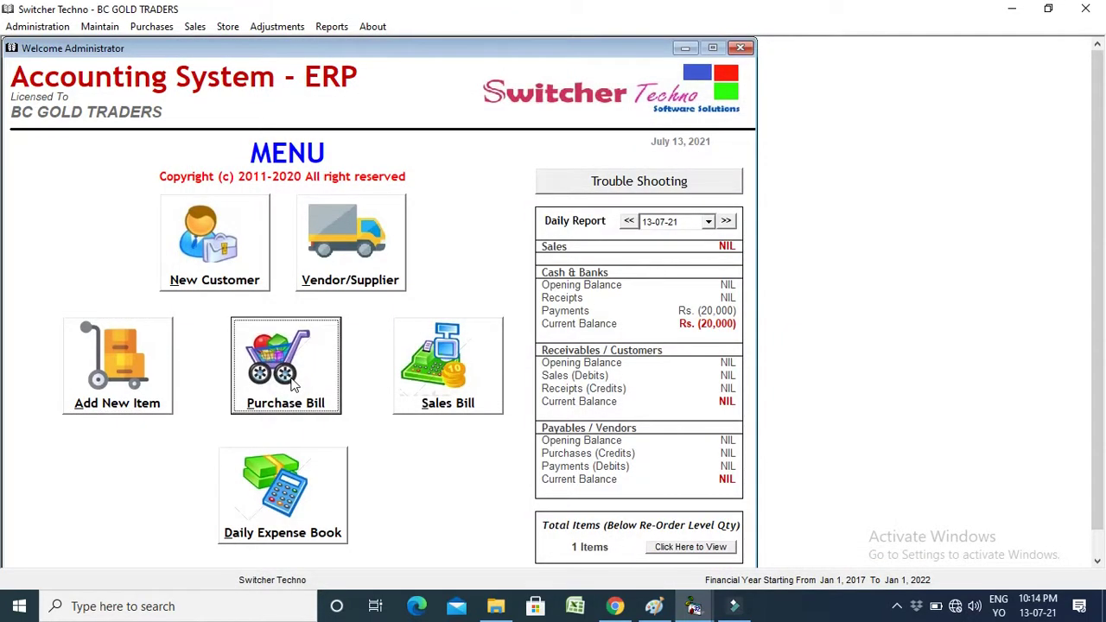
{"action": "left_click", "coordinate": [540, 142]}
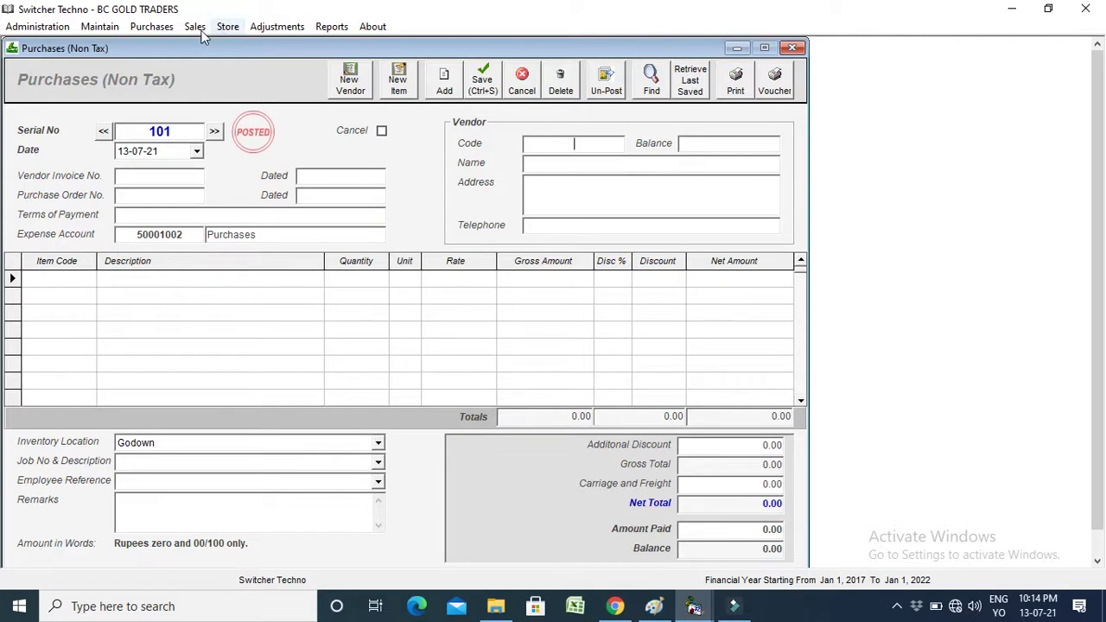
{"action": "left_click", "coordinate": [162, 27]}
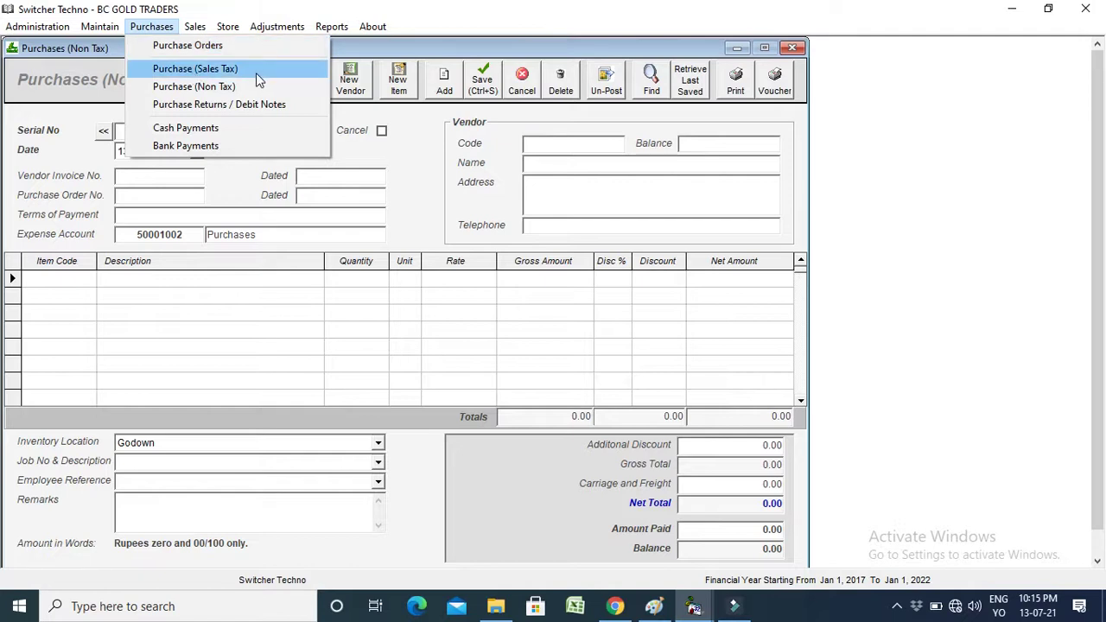
{"action": "left_click", "coordinate": [578, 143]}
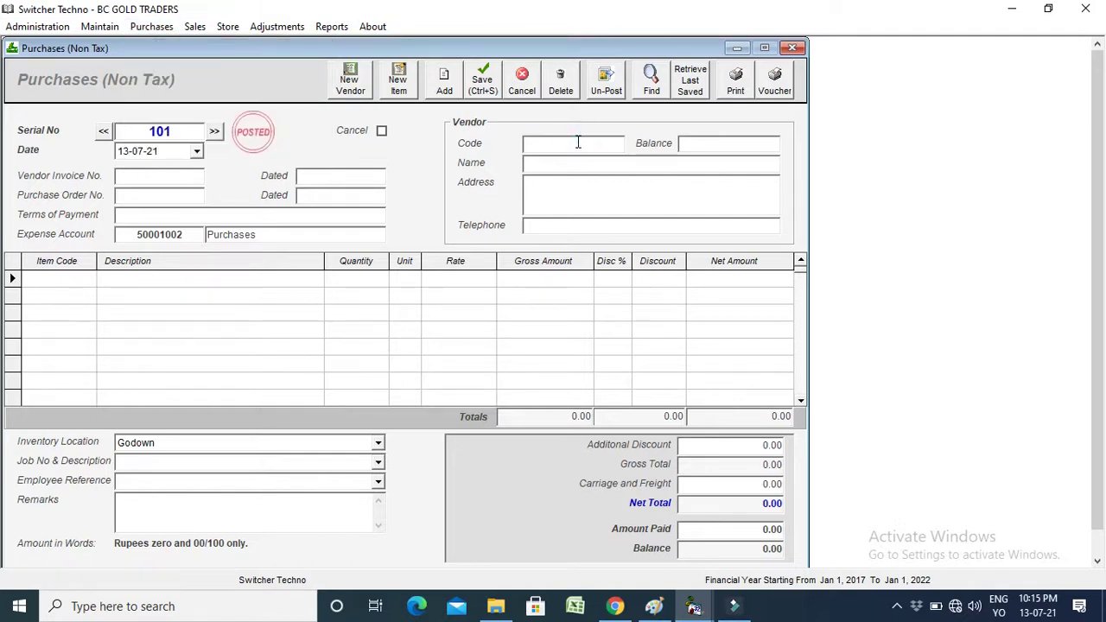
{"action": "left_click", "coordinate": [576, 143]}
{"action": "left_click", "coordinate": [576, 142]}
{"action": "left_click", "coordinate": [577, 143]}
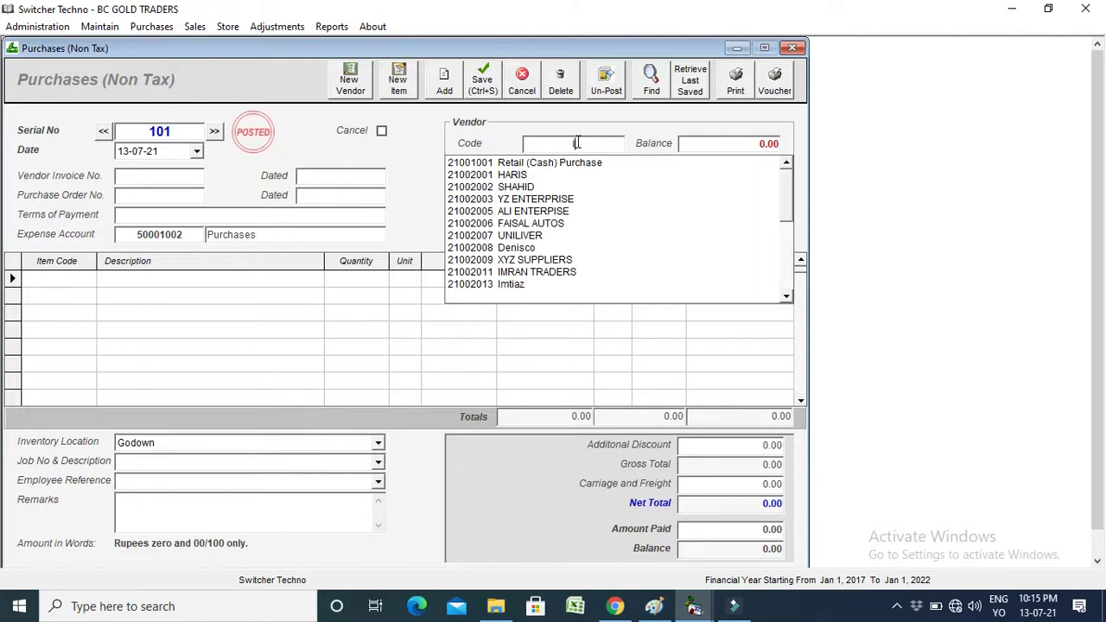
{"action": "type", "text": "tz"}
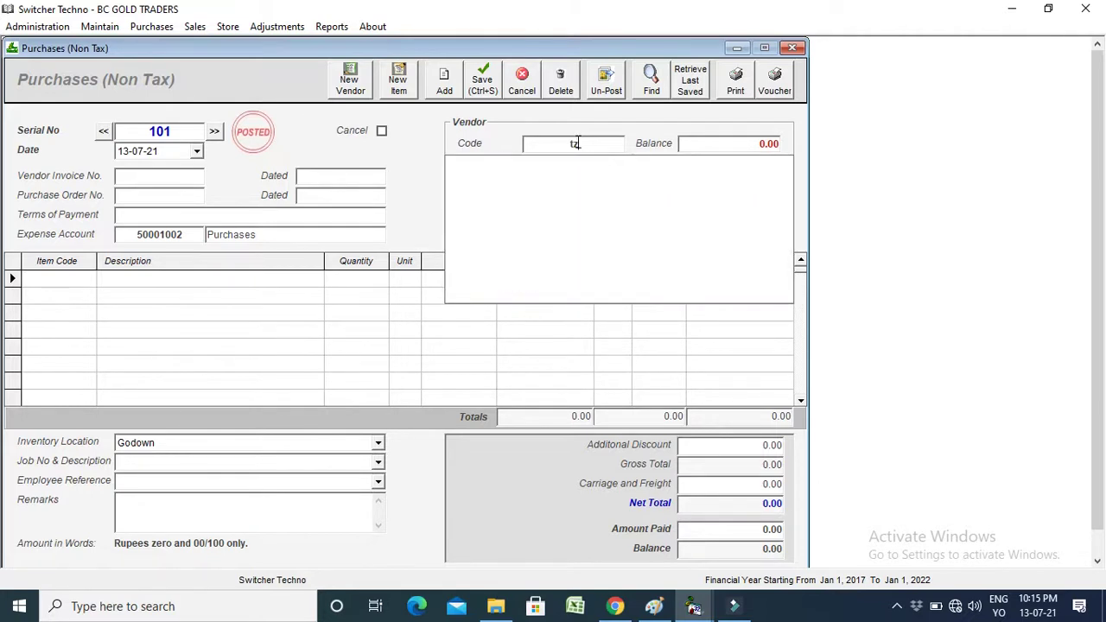
{"action": "key", "text": "BackSpace"}
{"action": "key", "text": "BackSpace"}
{"action": "type", "text": "yz"}
{"action": "key", "text": "Down"}
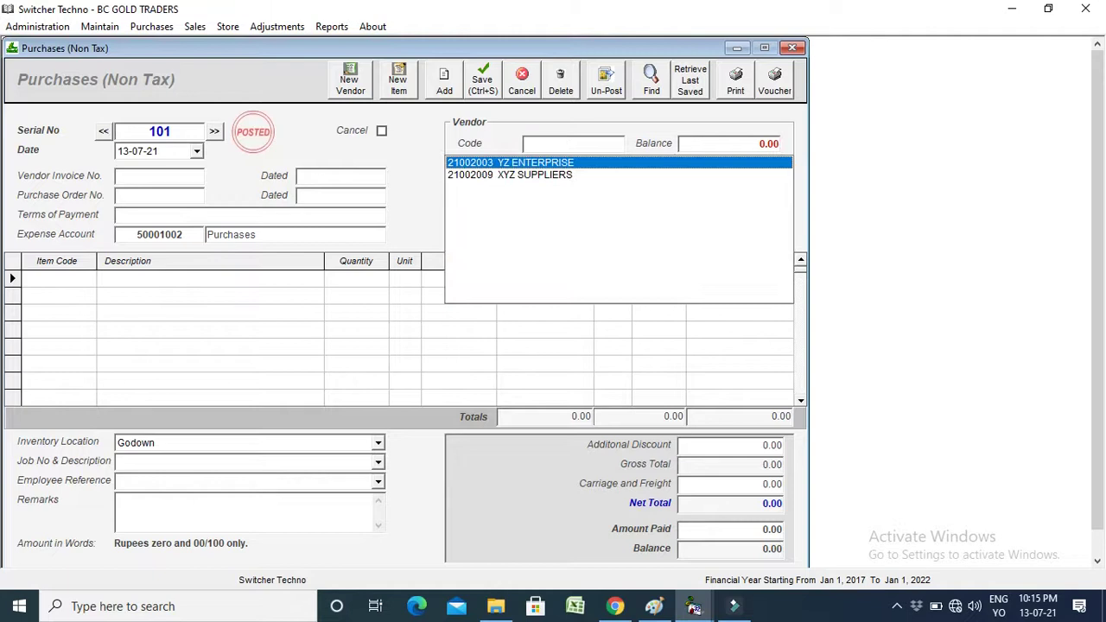
{"action": "key", "text": "Return"}
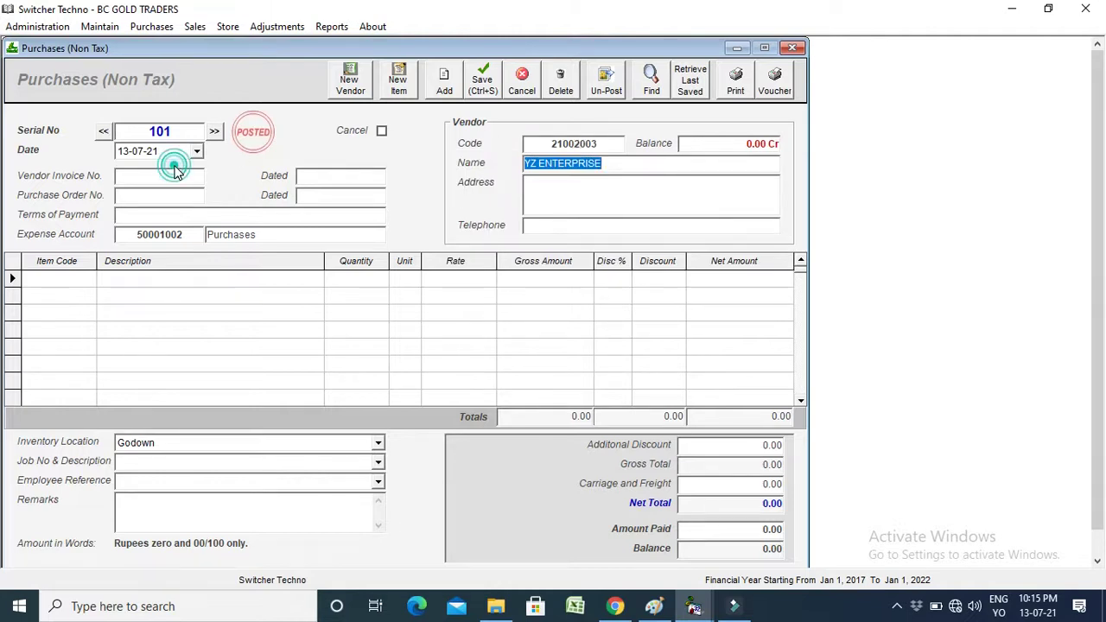
Enter vendor invoice number 78499 and move to the first item line.
{"action": "left_click", "coordinate": [176, 176]}
{"action": "type", "text": "78499"}
{"action": "key", "text": "Return"}
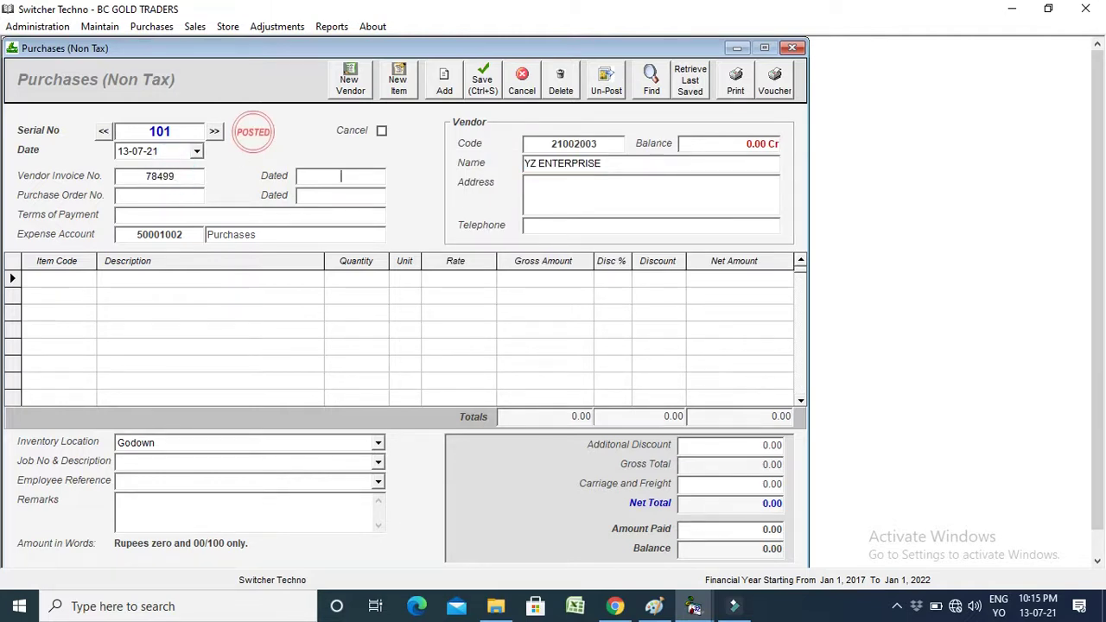
{"action": "key", "text": "Return"}
{"action": "key", "text": "Return"}
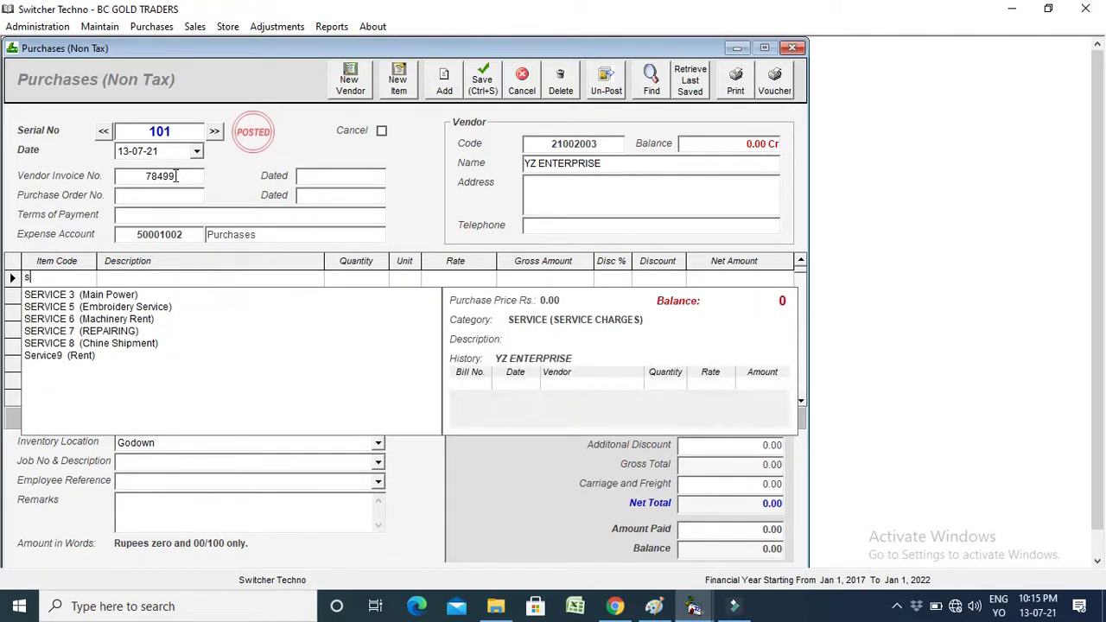
Add HP Printer to the bill, quantity 5 at rate 3500, and check the line amounts.
{"action": "key", "text": "Down"}
{"action": "key", "text": "Return"}
{"action": "key", "text": "Return"}
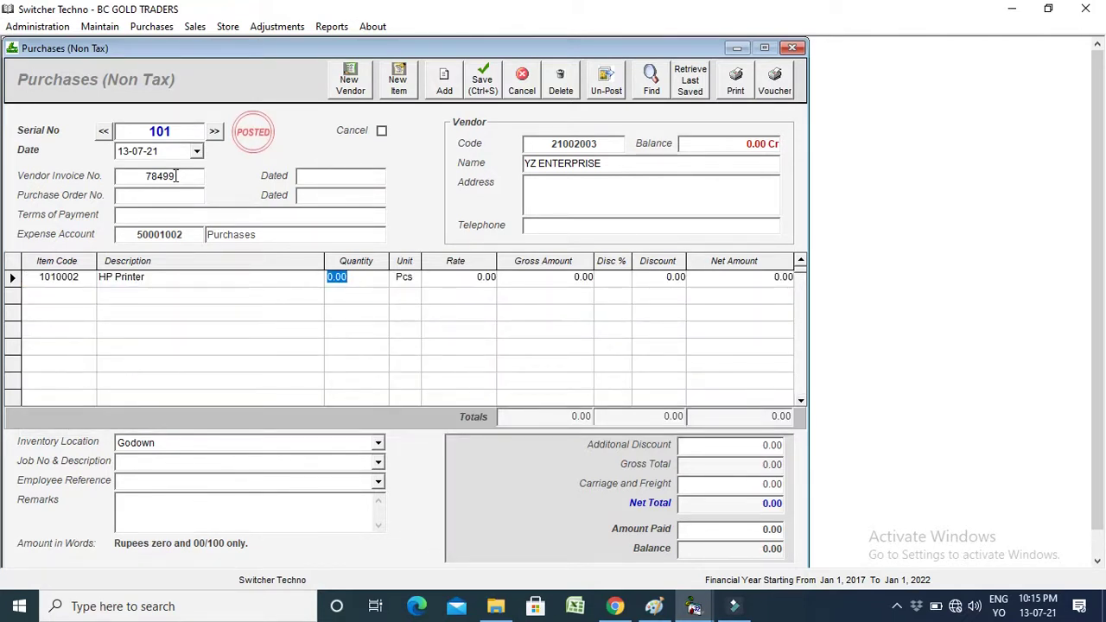
{"action": "type", "text": "1"}
{"action": "type", "text": "5"}
{"action": "key", "text": "Return"}
{"action": "key", "text": "Return"}
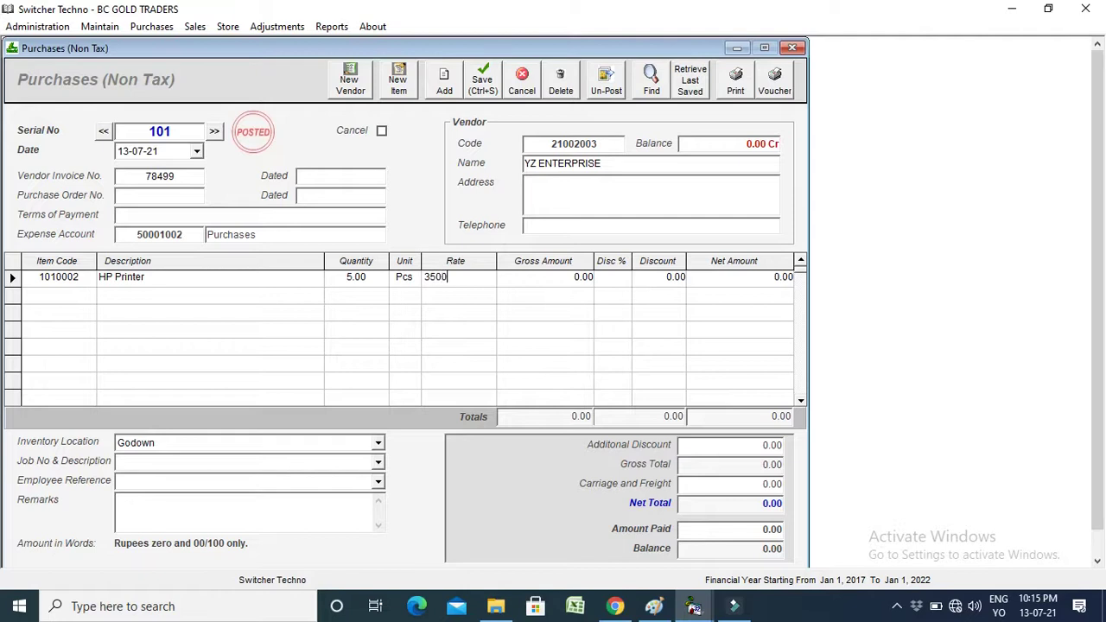
{"action": "key", "text": "Tab"}
{"action": "left_click", "coordinate": [548, 279]}
{"action": "left_click", "coordinate": [562, 311]}
{"action": "left_click", "coordinate": [575, 284]}
{"action": "left_click", "coordinate": [610, 282]}
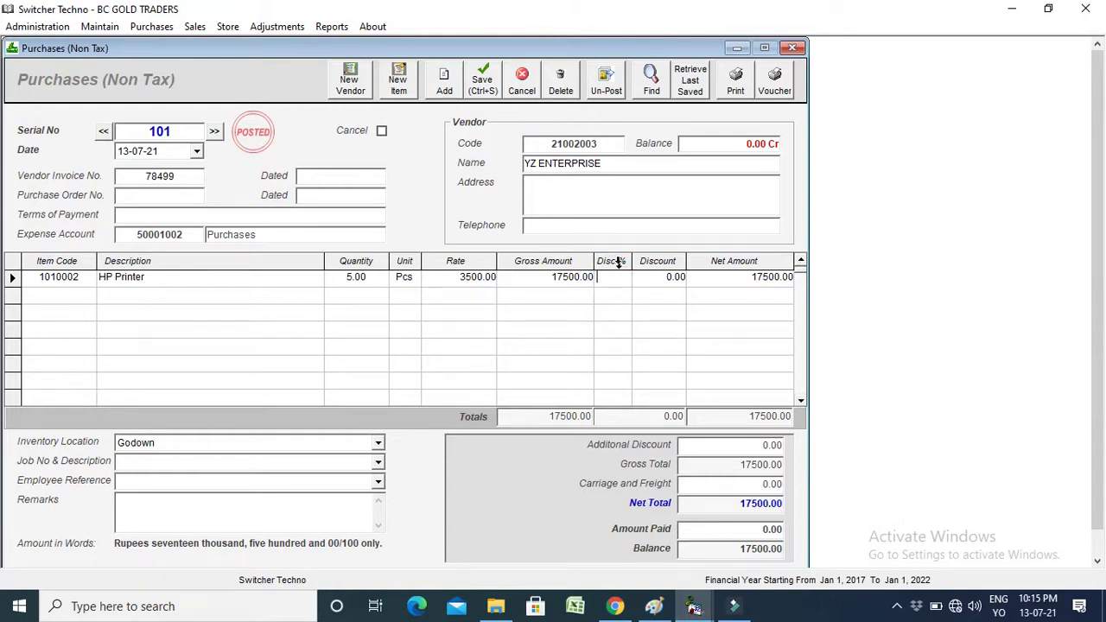
{"action": "left_click", "coordinate": [619, 277]}
{"action": "left_click", "coordinate": [742, 280]}
{"action": "left_click", "coordinate": [743, 282]}
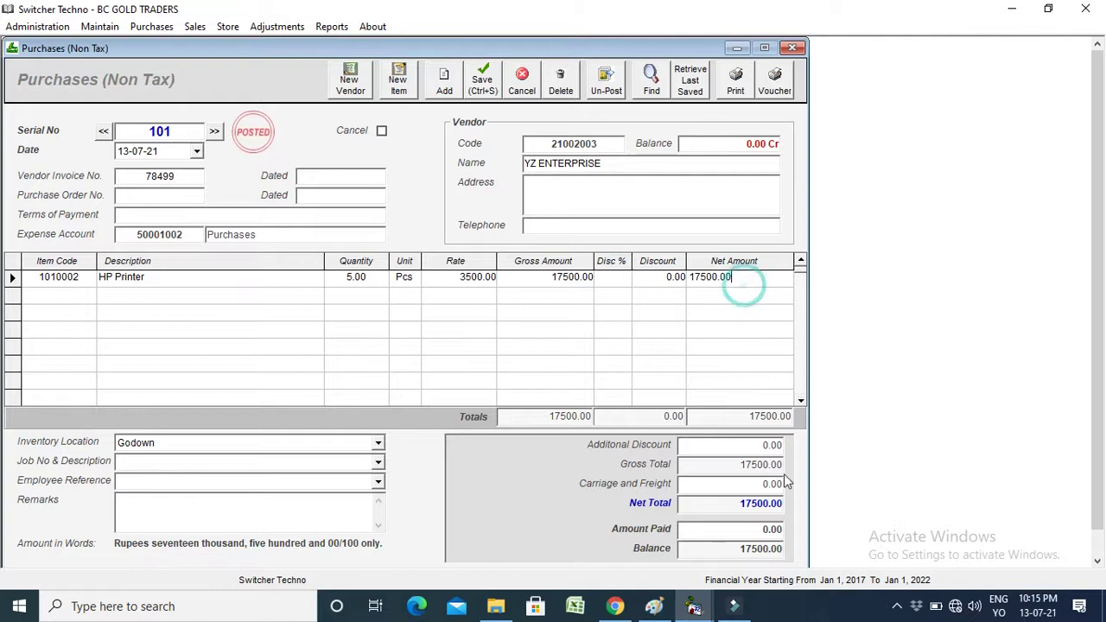
Pay 10,000 against the 17,500 total, leaving 7,500, then post and preview bill 101.
{"action": "left_click", "coordinate": [759, 512]}
{"action": "left_click", "coordinate": [745, 529]}
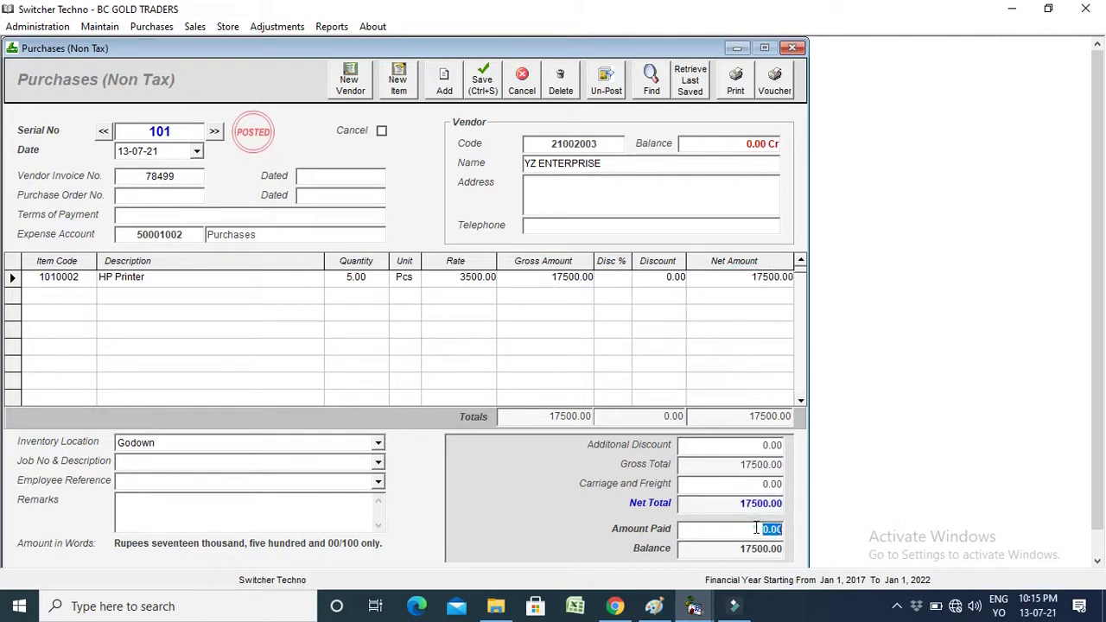
{"action": "left_click", "coordinate": [735, 529]}
{"action": "left_click", "coordinate": [735, 530]}
{"action": "left_click", "coordinate": [735, 530]}
{"action": "left_click", "coordinate": [735, 530]}
{"action": "left_click", "coordinate": [735, 530]}
{"action": "type", "text": "10000"}
{"action": "left_click", "coordinate": [724, 554]}
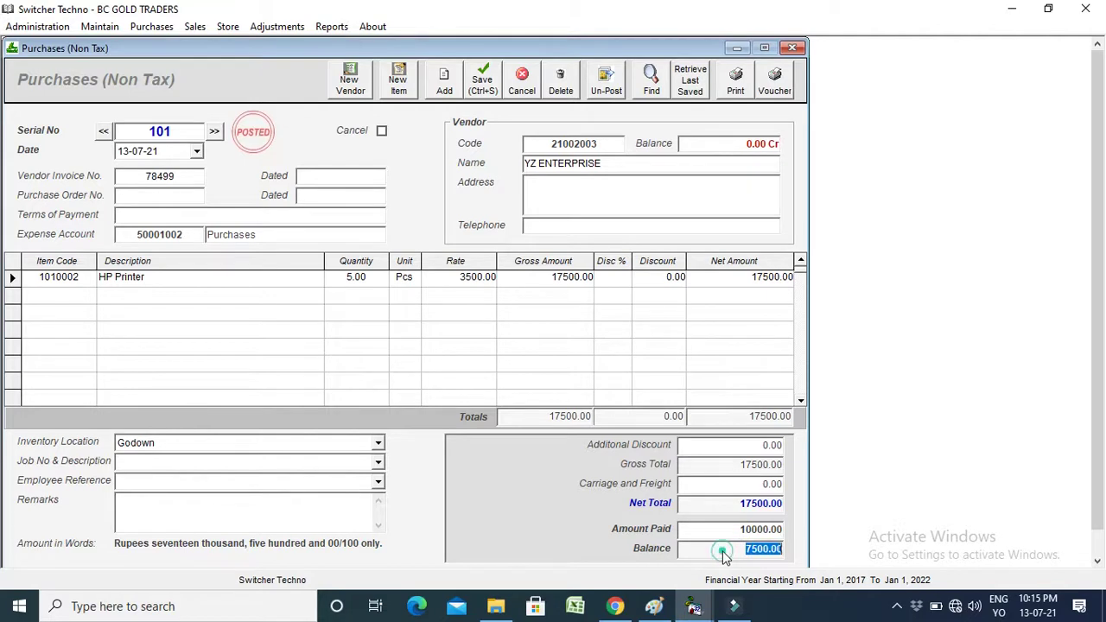
{"action": "left_click", "coordinate": [754, 558]}
{"action": "left_click", "coordinate": [736, 82]}
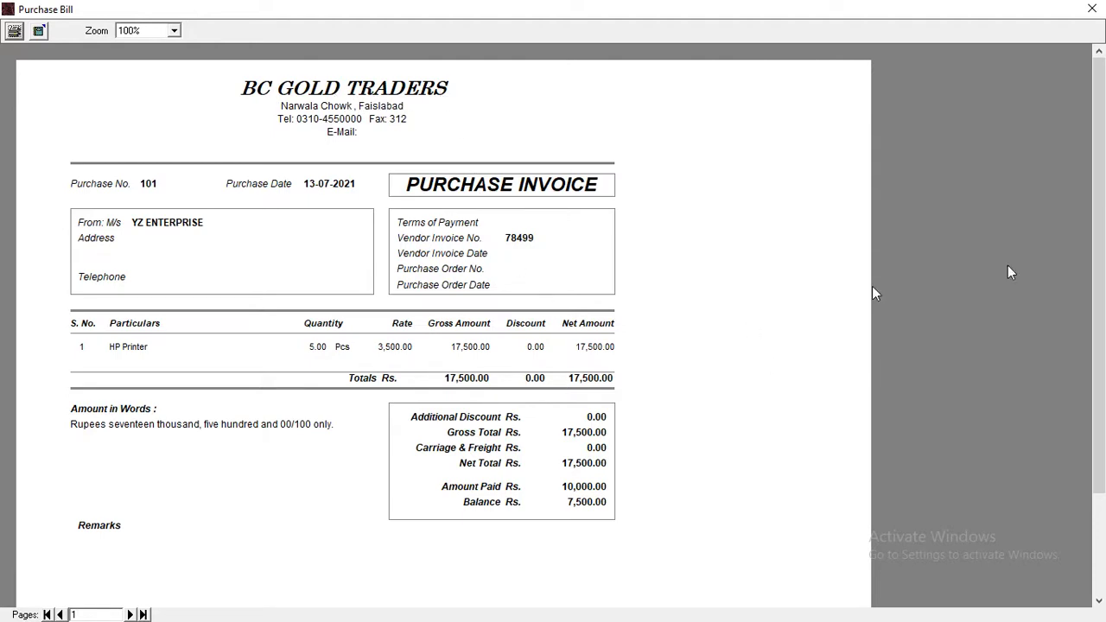
{"action": "left_click", "coordinate": [1090, 9]}
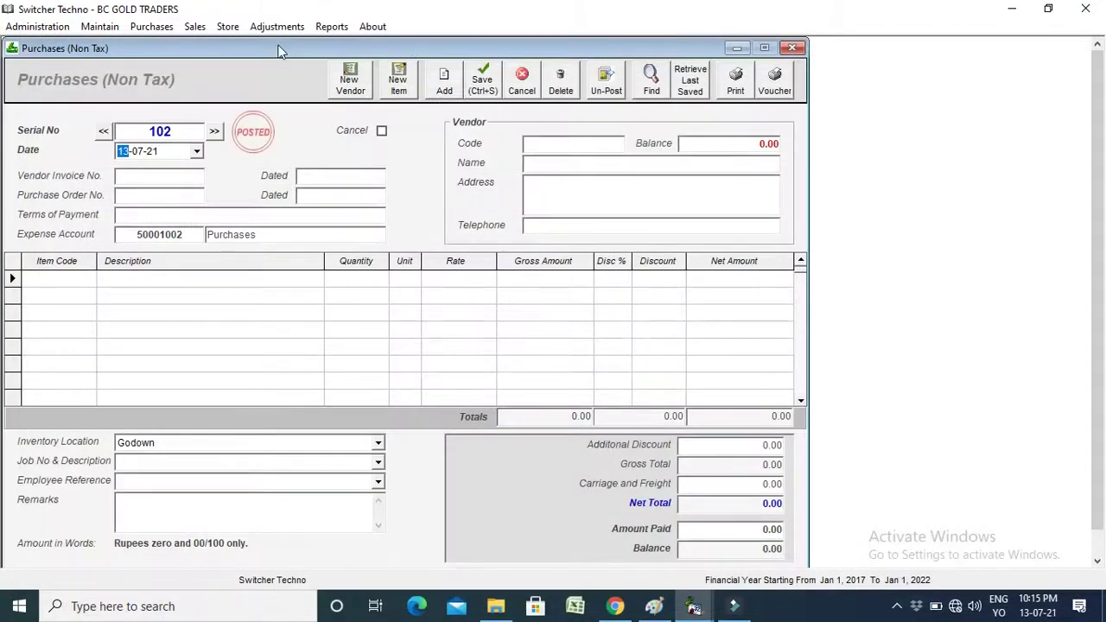
{"action": "left_click", "coordinate": [329, 27]}
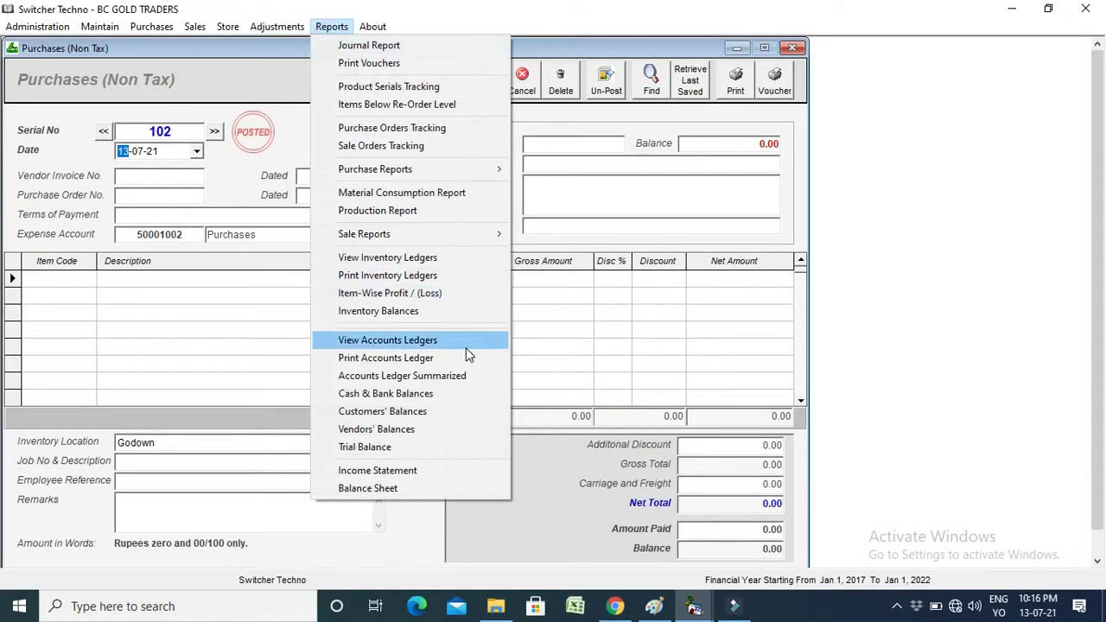
{"action": "left_click", "coordinate": [370, 345]}
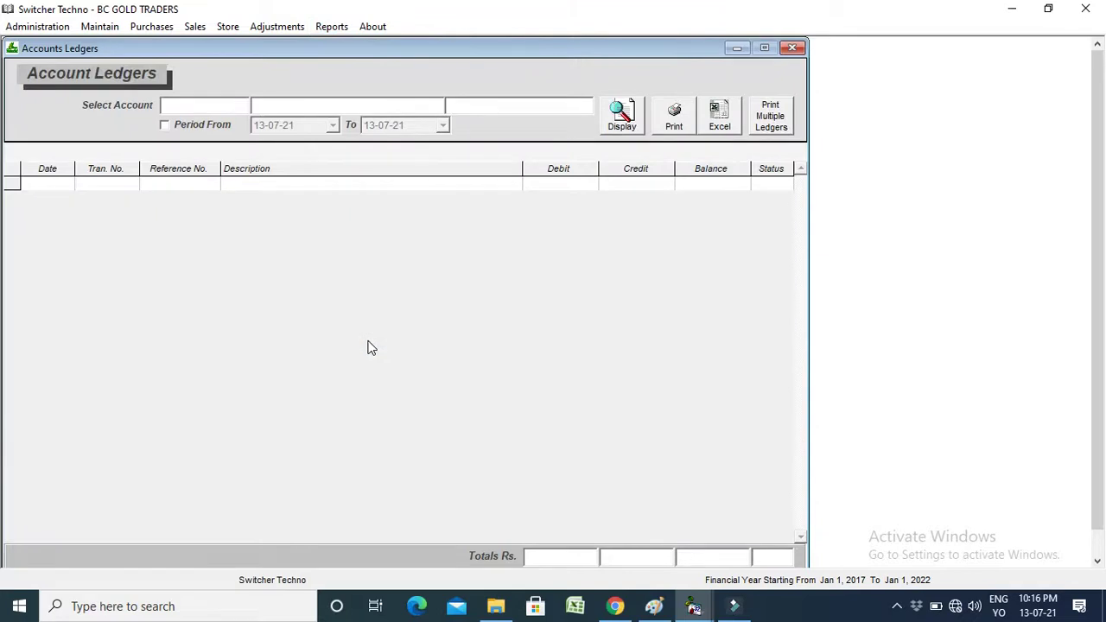
{"action": "type", "text": "yz"}
{"action": "key", "text": "Down"}
{"action": "key", "text": "Return"}
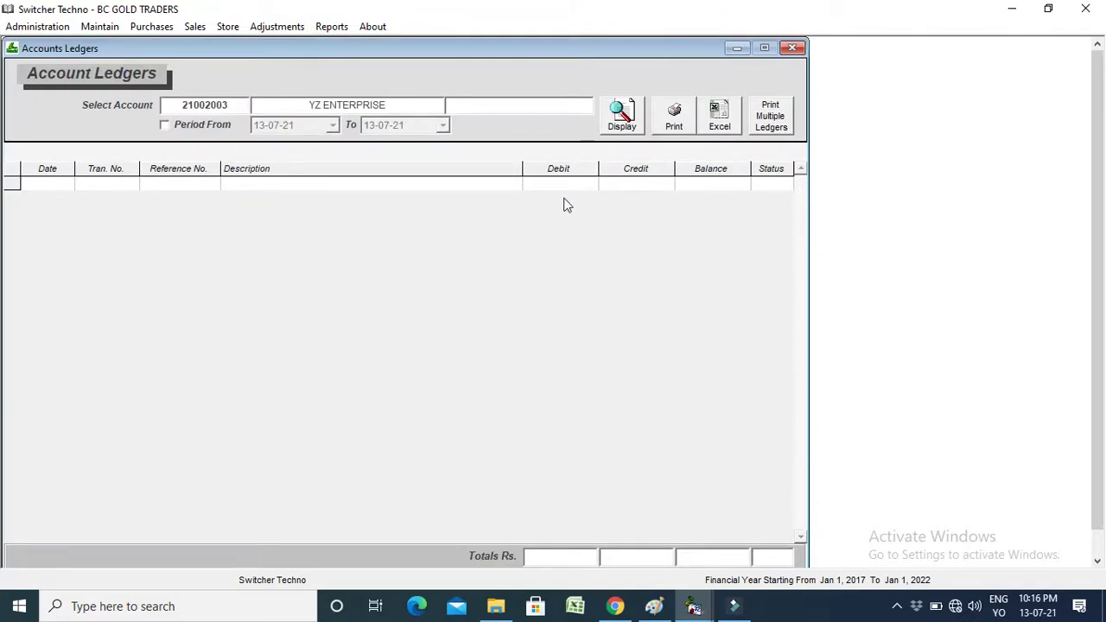
{"action": "left_click", "coordinate": [621, 115]}
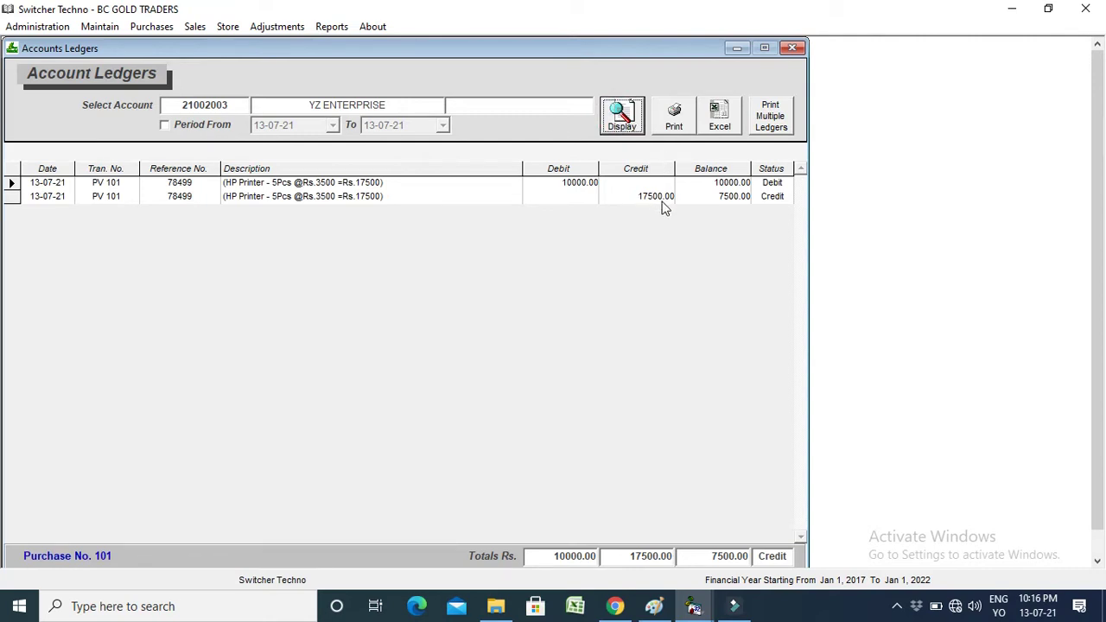
{"action": "left_click", "coordinate": [579, 189]}
{"action": "left_click", "coordinate": [598, 248]}
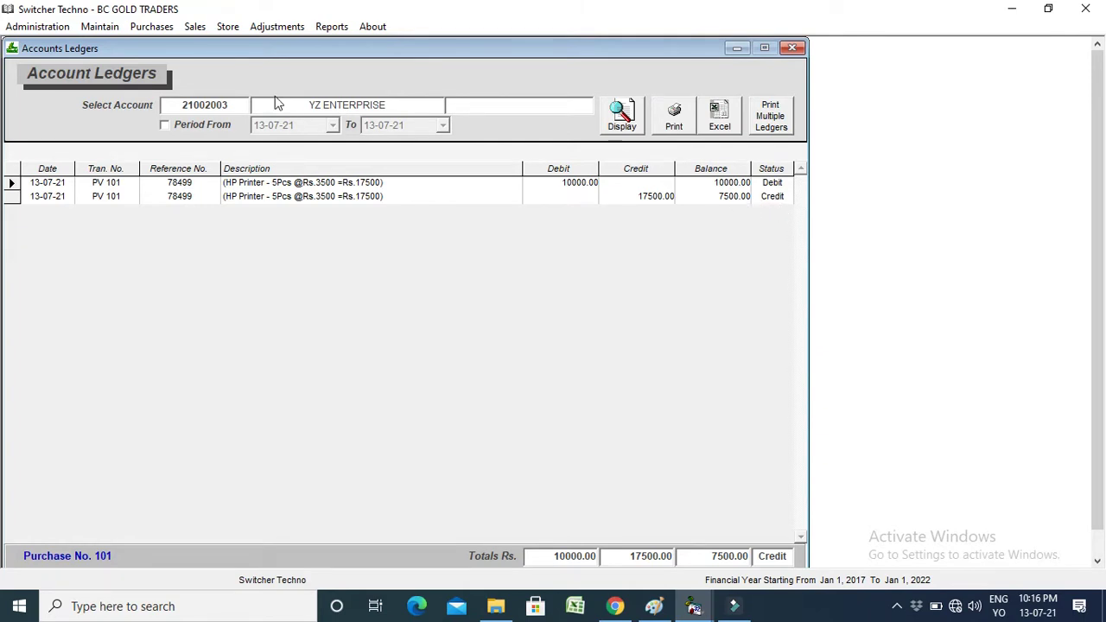
{"action": "left_click", "coordinate": [621, 120]}
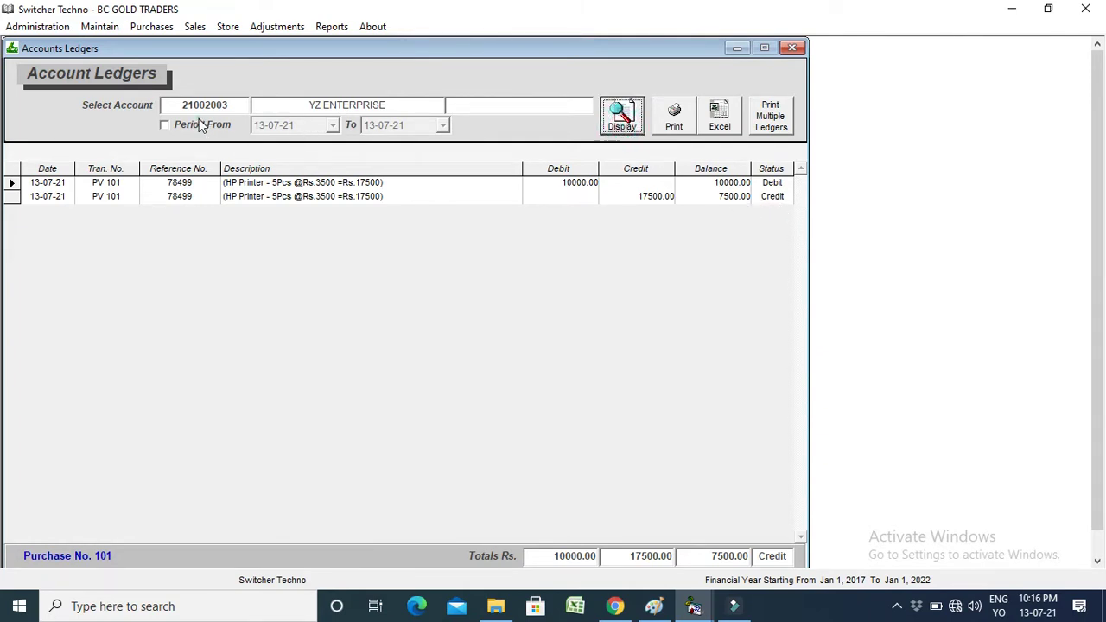
{"action": "left_click", "coordinate": [196, 123]}
{"action": "left_click", "coordinate": [332, 125]}
{"action": "left_click", "coordinate": [335, 127]}
{"action": "left_click", "coordinate": [674, 117]}
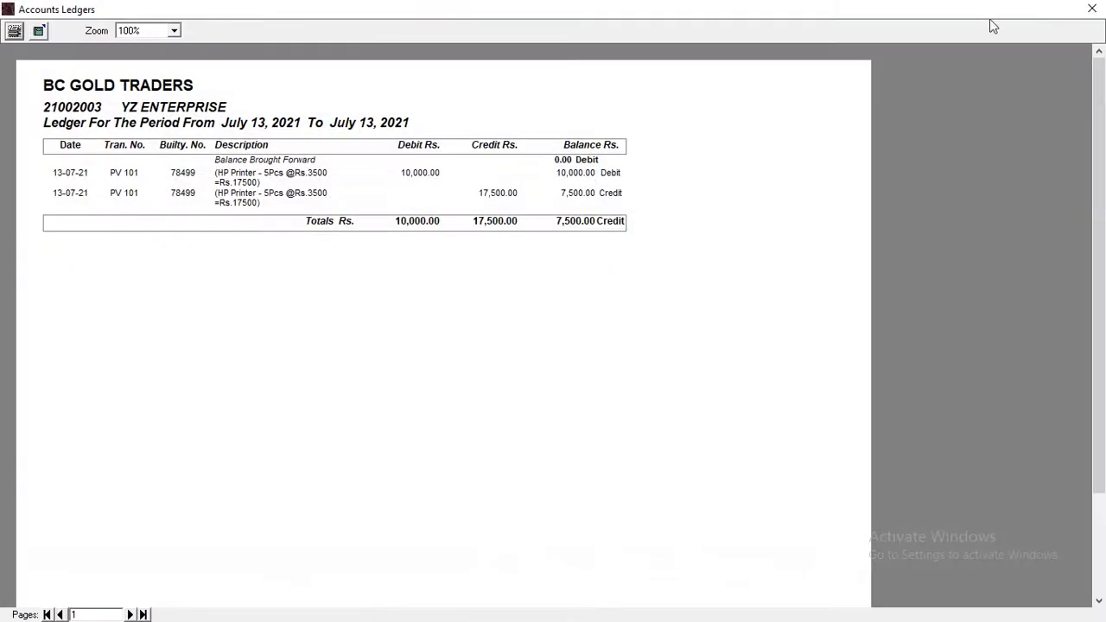
{"action": "left_click", "coordinate": [1091, 9]}
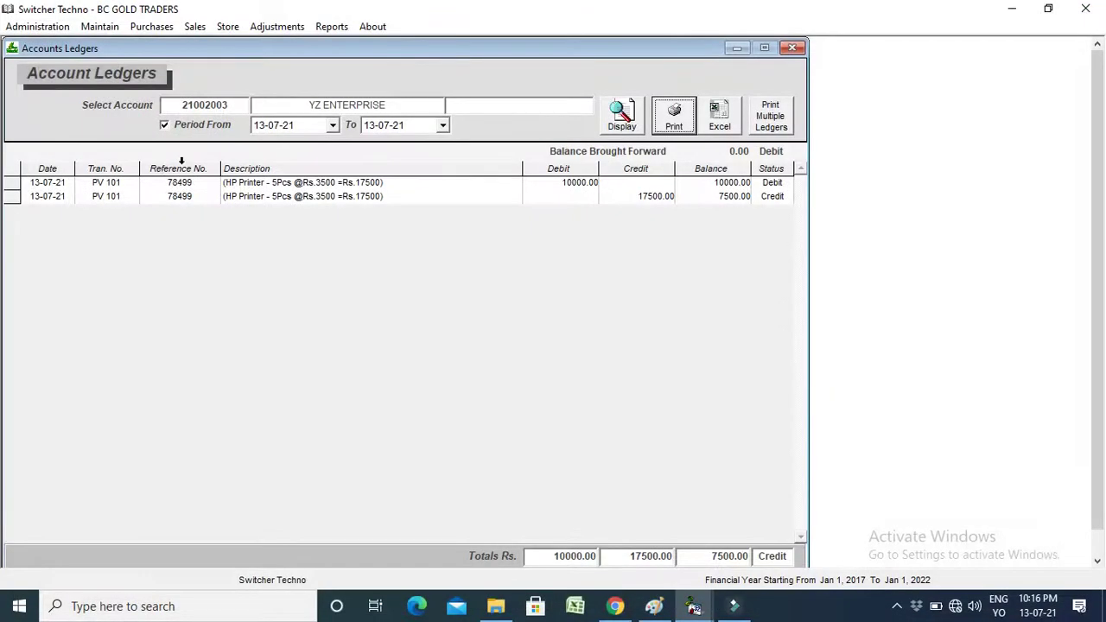
{"action": "left_click", "coordinate": [204, 125]}
{"action": "left_click", "coordinate": [222, 109]}
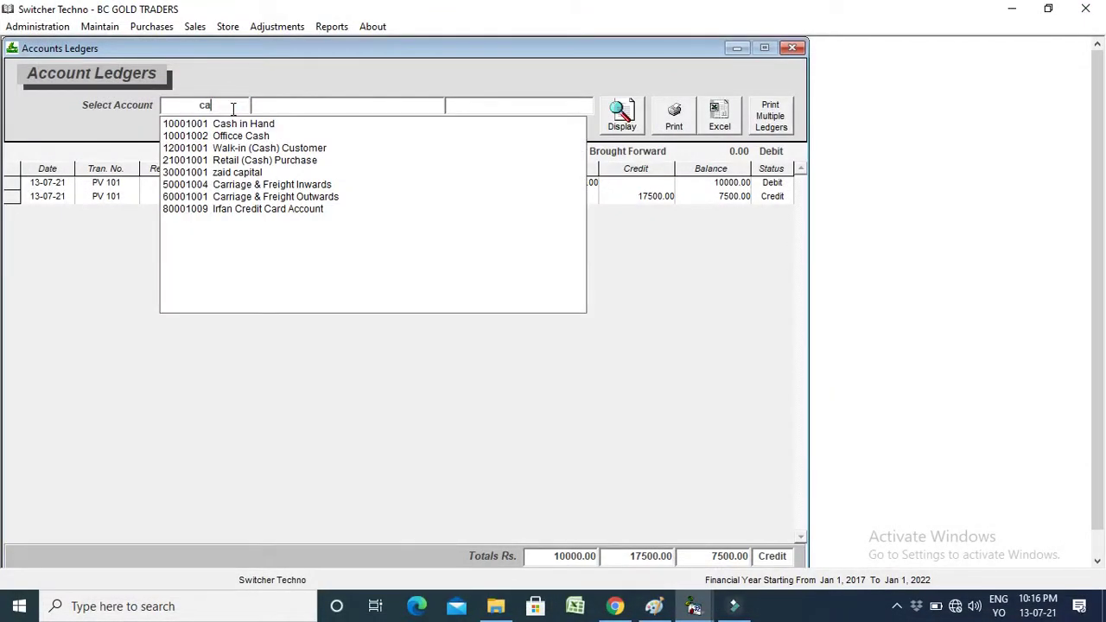
{"action": "left_click", "coordinate": [230, 107]}
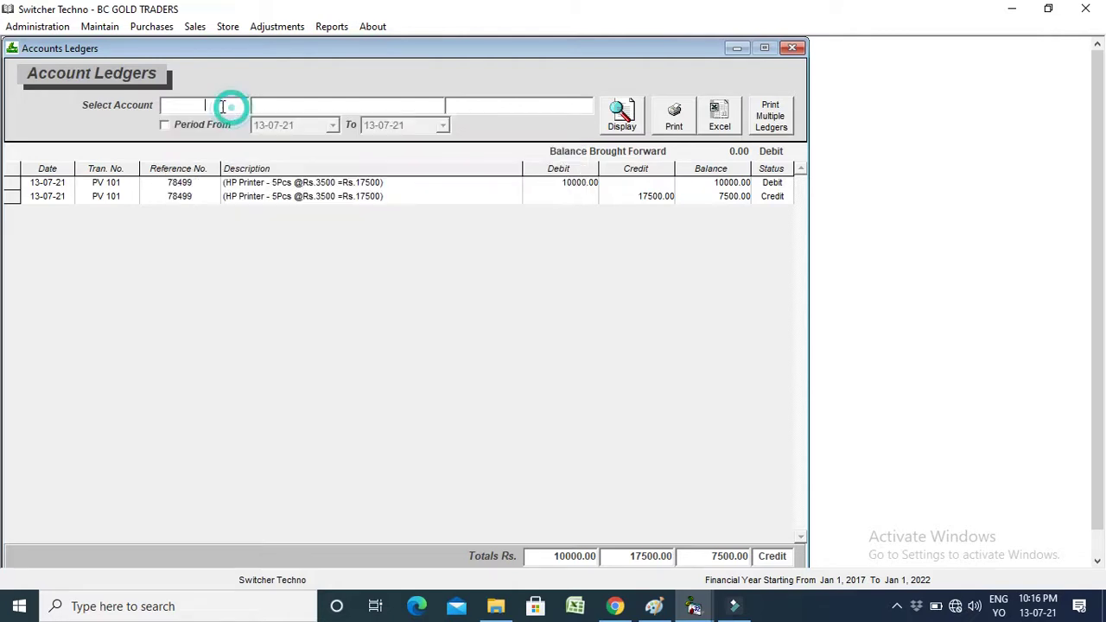
{"action": "type", "text": "imran"}
{"action": "key", "text": "Down"}
{"action": "key", "text": "Down"}
{"action": "key", "text": "Down"}
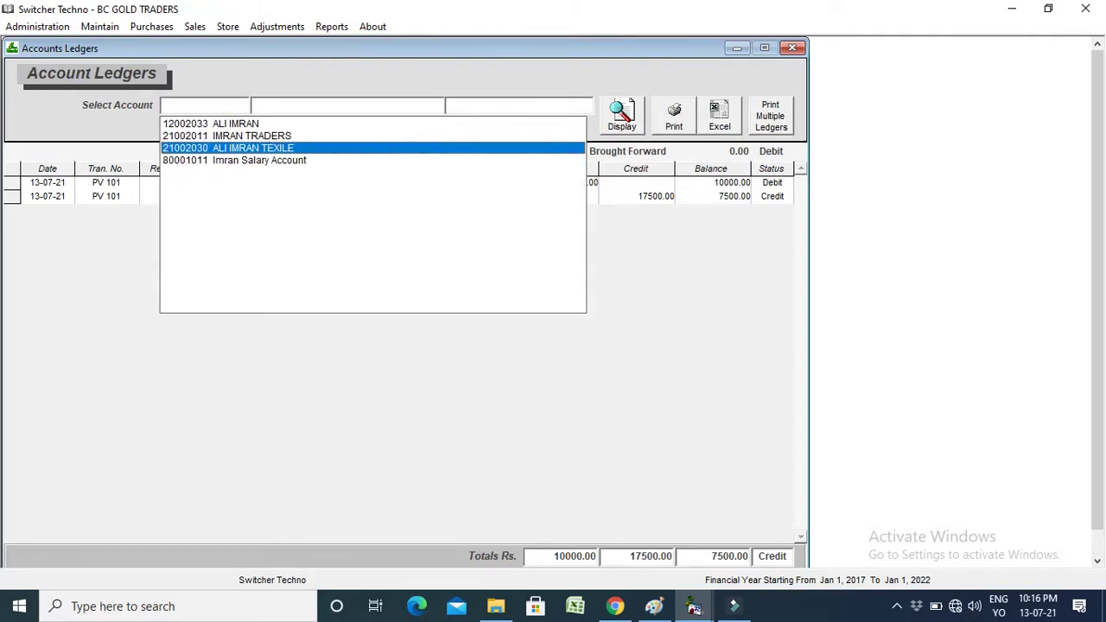
{"action": "key", "text": "Return"}
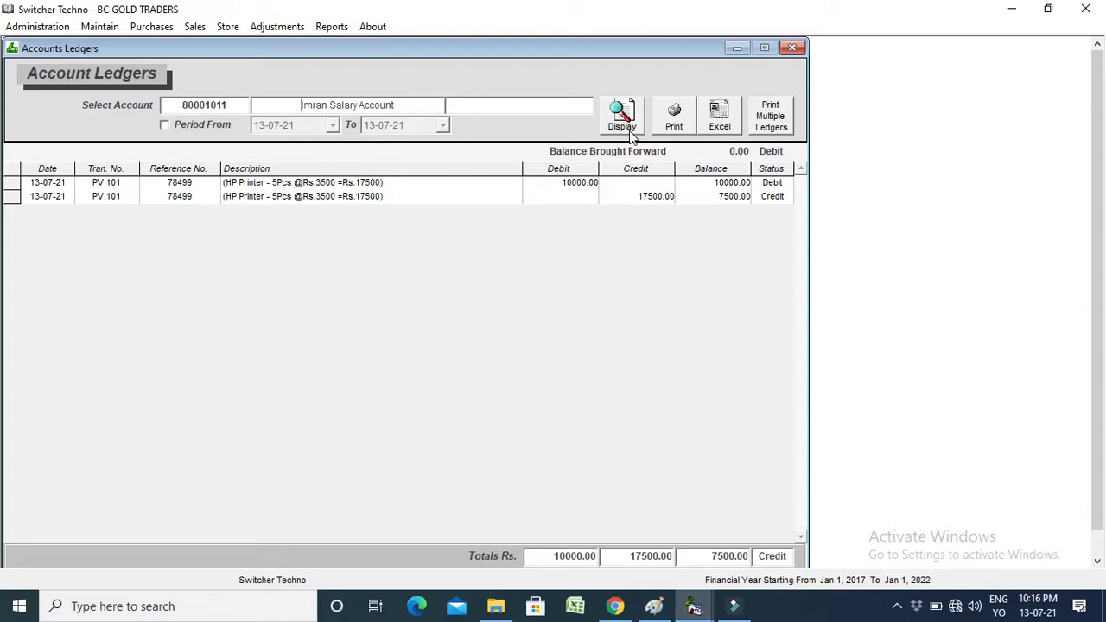
{"action": "left_click", "coordinate": [640, 126]}
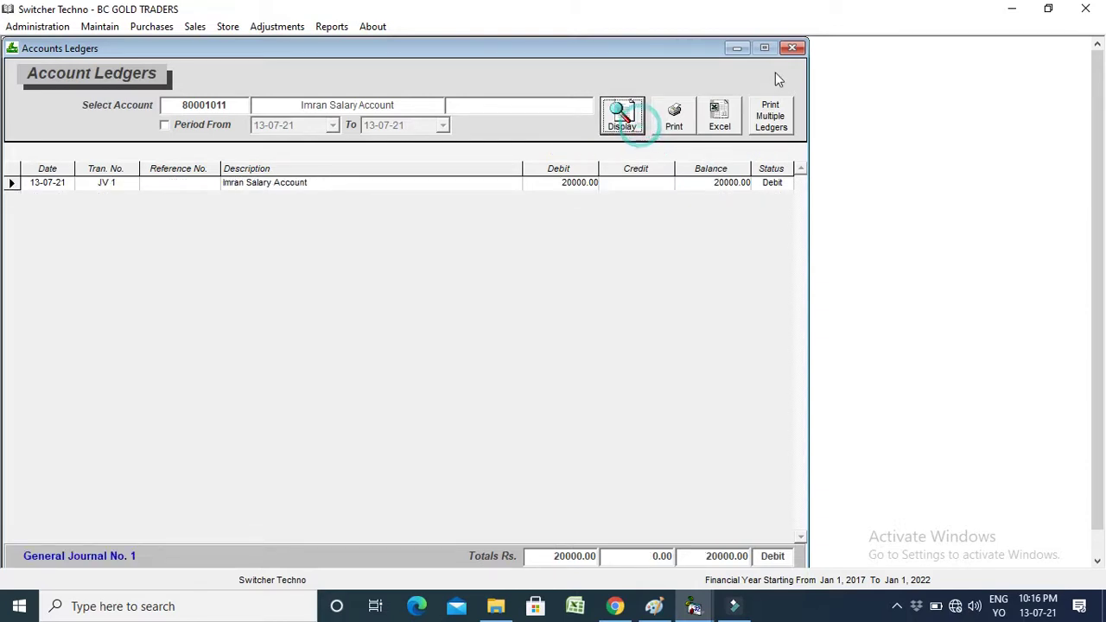
{"action": "left_click", "coordinate": [793, 48]}
Open a new sales bill and select the credit customer by code.
{"action": "left_click", "coordinate": [793, 50]}
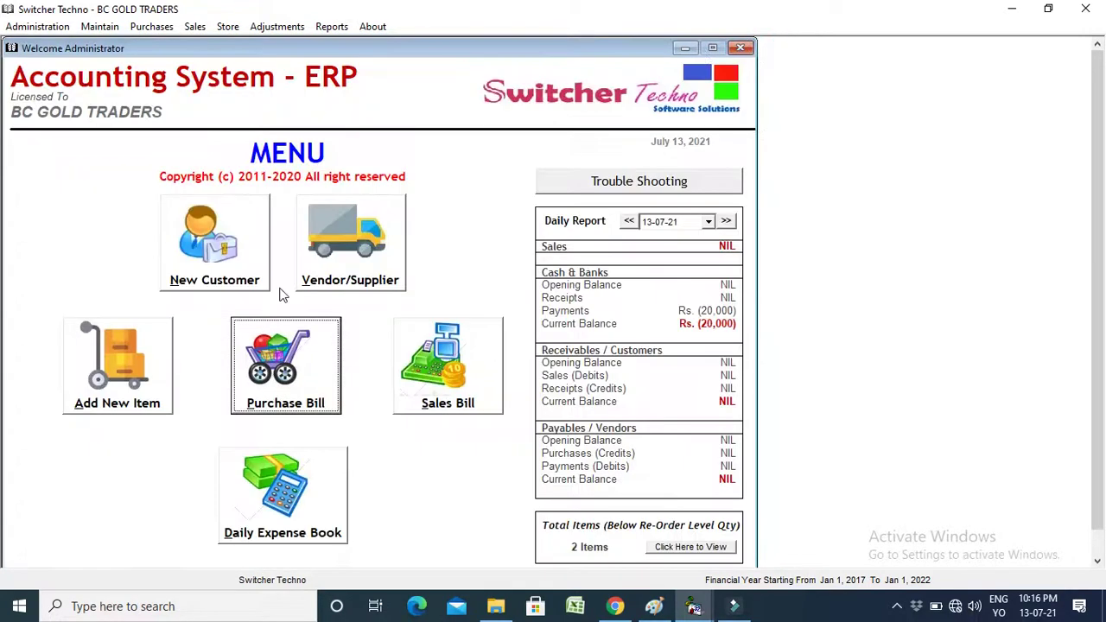
{"action": "left_click", "coordinate": [426, 404]}
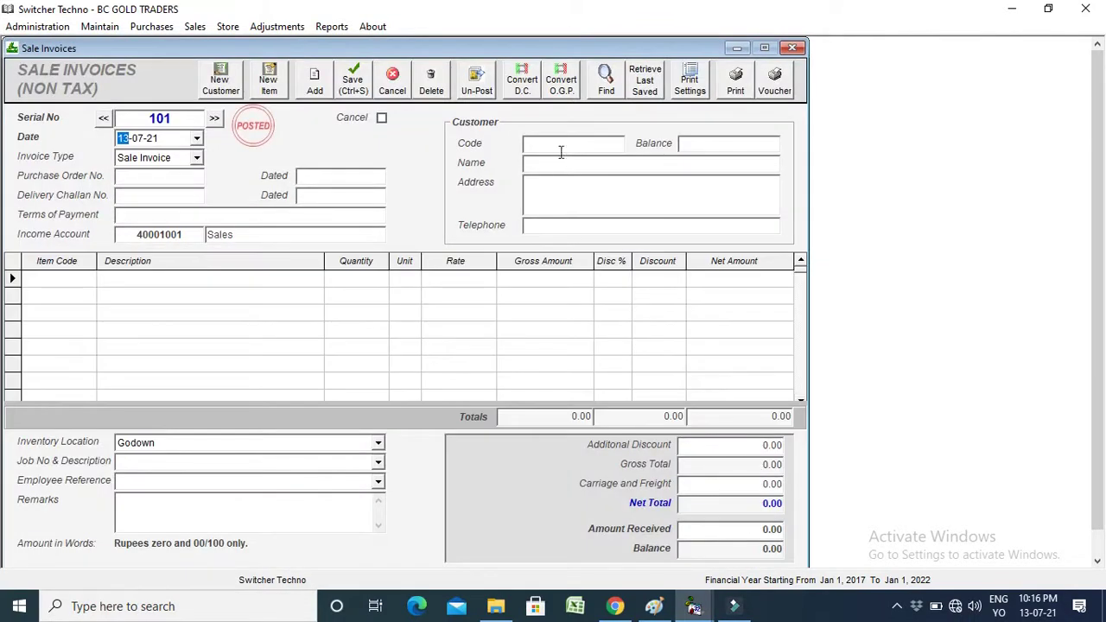
{"action": "left_click", "coordinate": [560, 145]}
{"action": "type", "text": "ali"}
{"action": "key", "text": "Down"}
{"action": "key", "text": "Down"}
{"action": "key", "text": "Down"}
{"action": "key", "text": "Down"}
{"action": "key", "text": "Down"}
{"action": "key", "text": "Down"}
{"action": "key", "text": "Down"}
{"action": "key", "text": "Return"}
Add 2 HP Printers at a rate of 6000 to the invoice.
{"action": "left_click", "coordinate": [71, 279]}
{"action": "type", "text": "hp"}
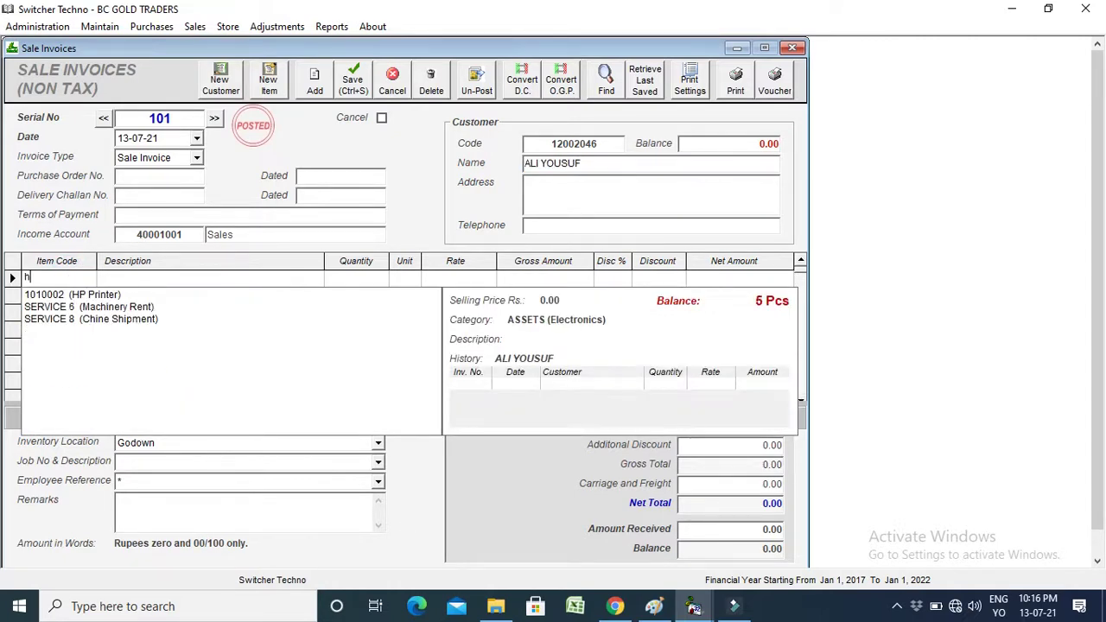
{"action": "key", "text": "Down"}
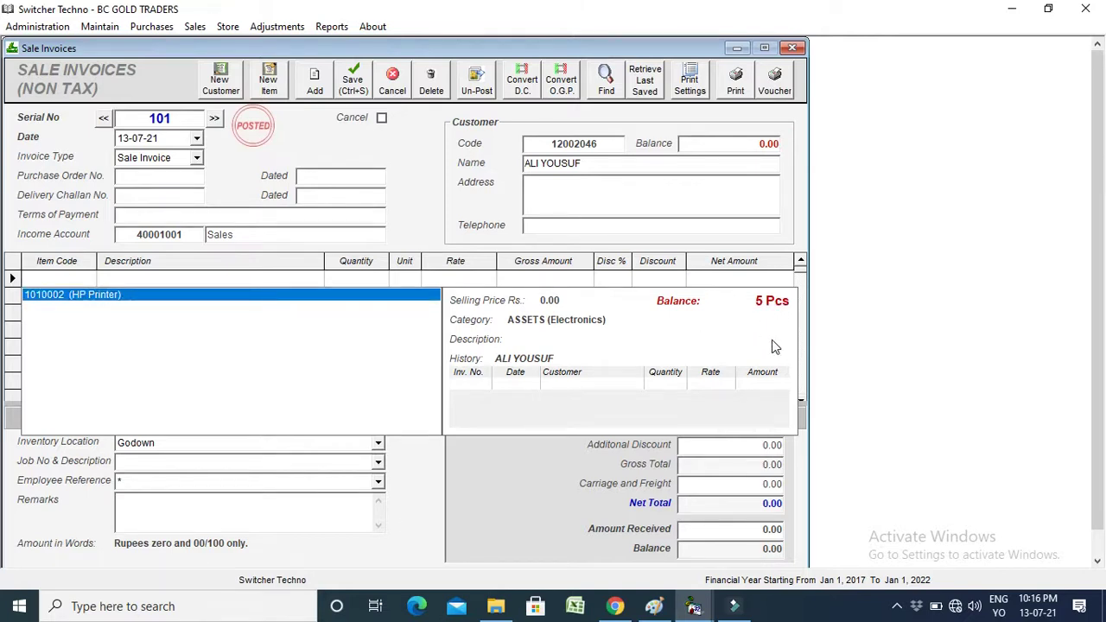
{"action": "key", "text": "Return"}
{"action": "type", "text": "2"}
{"action": "key", "text": "Return"}
{"action": "key", "text": "Return"}
{"action": "type", "text": "1000"}
{"action": "key", "text": "Return"}
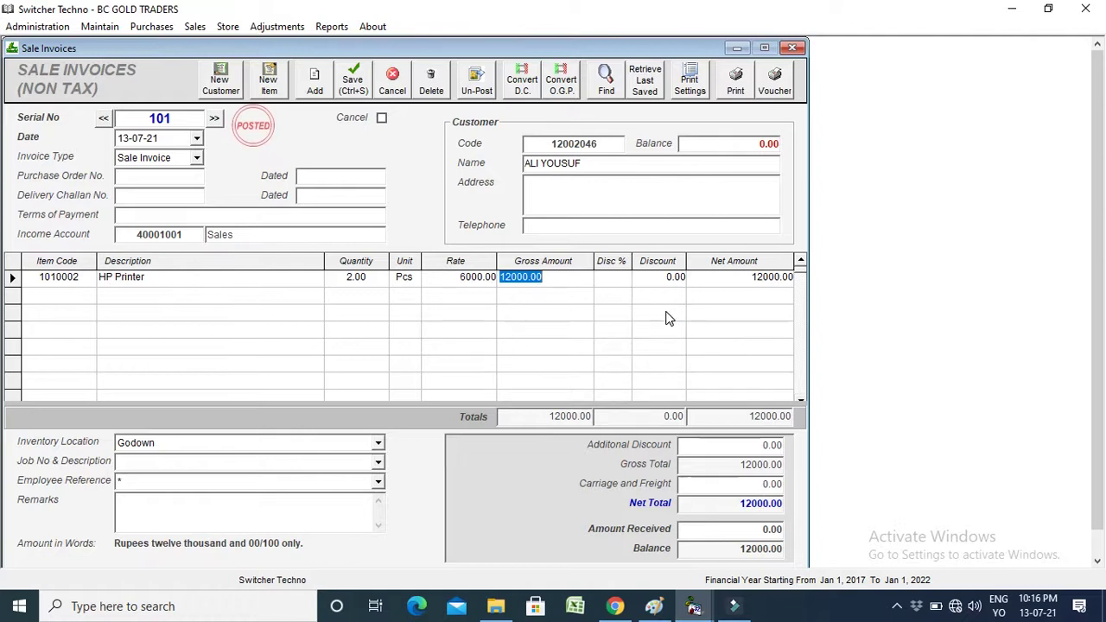
Record 2000 received from the customer, leaving a 10,000 balance.
{"action": "left_click", "coordinate": [663, 311]}
{"action": "left_click", "coordinate": [751, 529]}
{"action": "type", "text": "200"}
{"action": "left_click", "coordinate": [743, 550]}
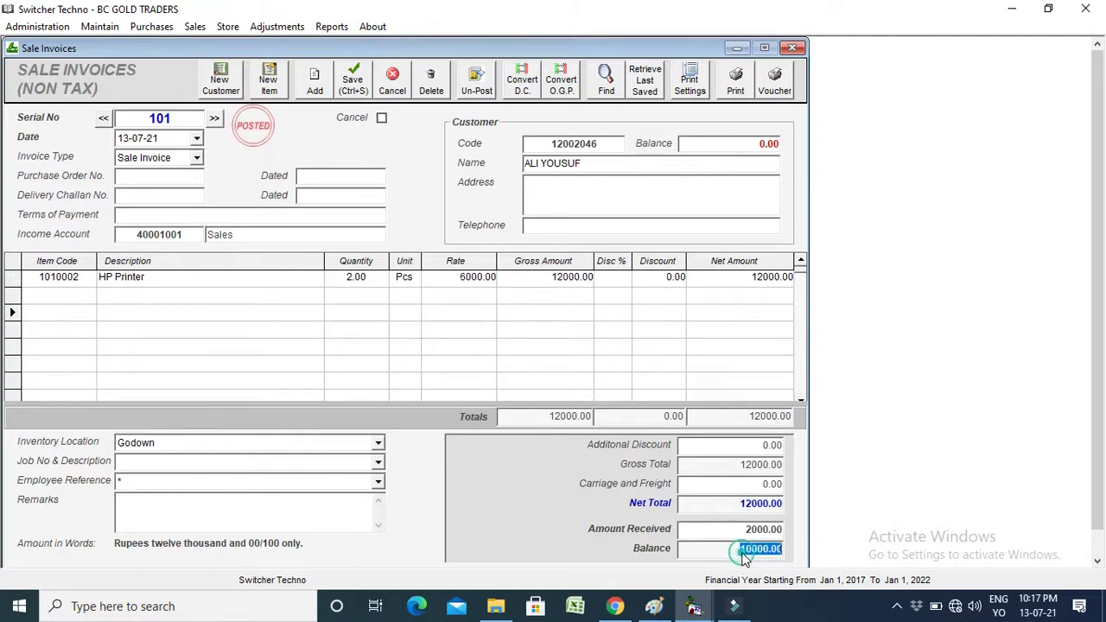
Print sale invoice 101 from its preview, then close the preview.
{"action": "left_click", "coordinate": [737, 92]}
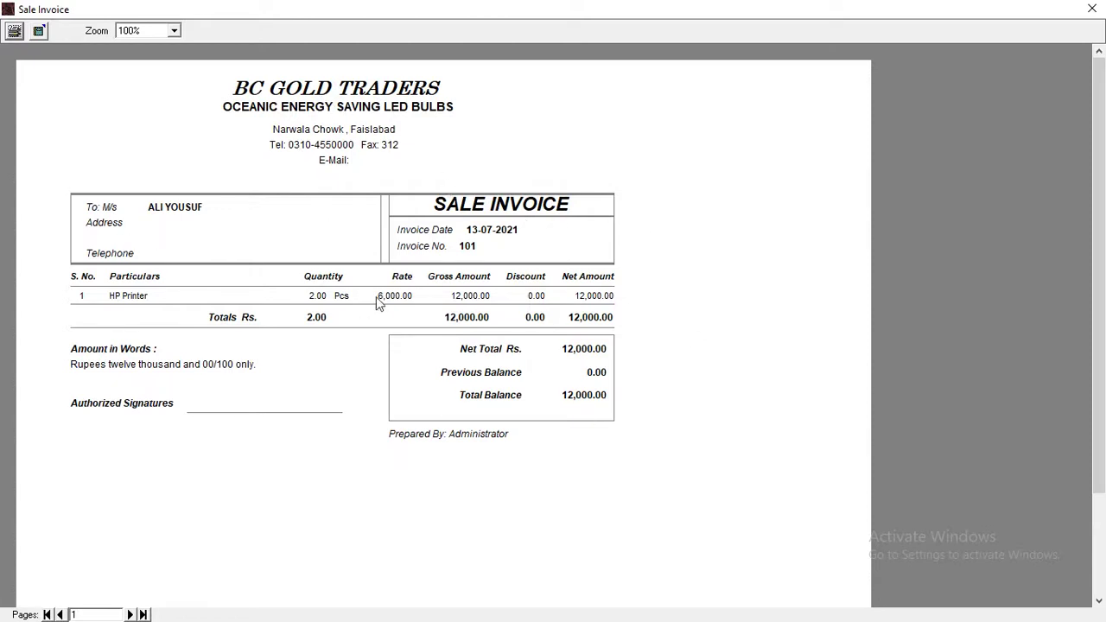
{"action": "left_click", "coordinate": [15, 33]}
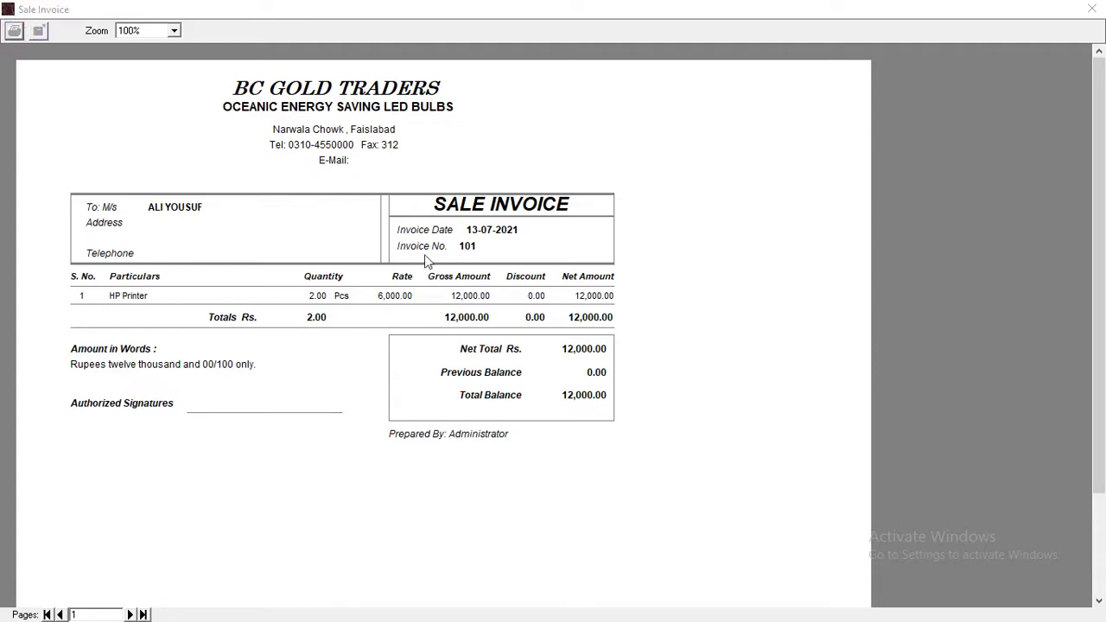
{"action": "left_click", "coordinate": [356, 353]}
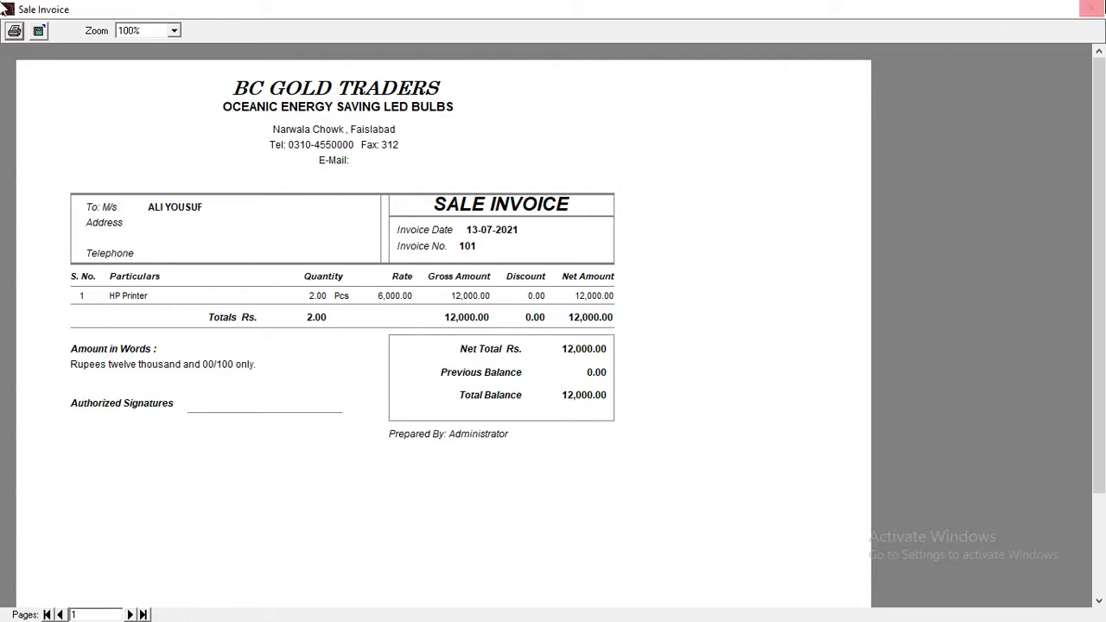
{"action": "left_click", "coordinate": [1091, 8]}
Display the Sale Register, showing invoice 101 for 2 HP Printers totalling 12,000.00.
{"action": "left_click", "coordinate": [332, 26]}
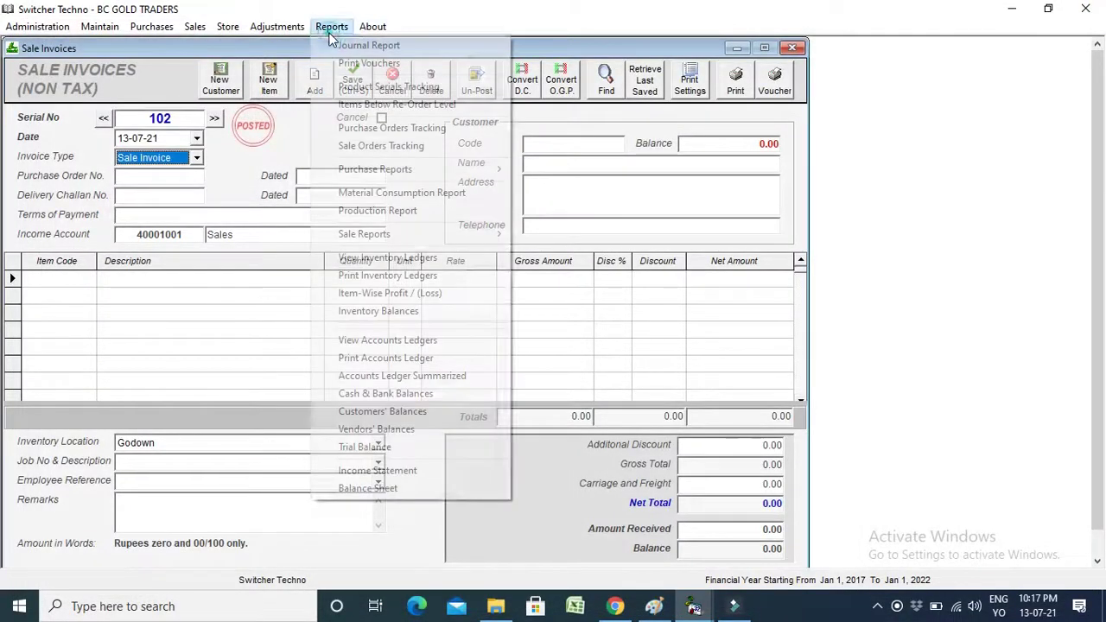
{"action": "mouse_move", "coordinate": [439, 233]}
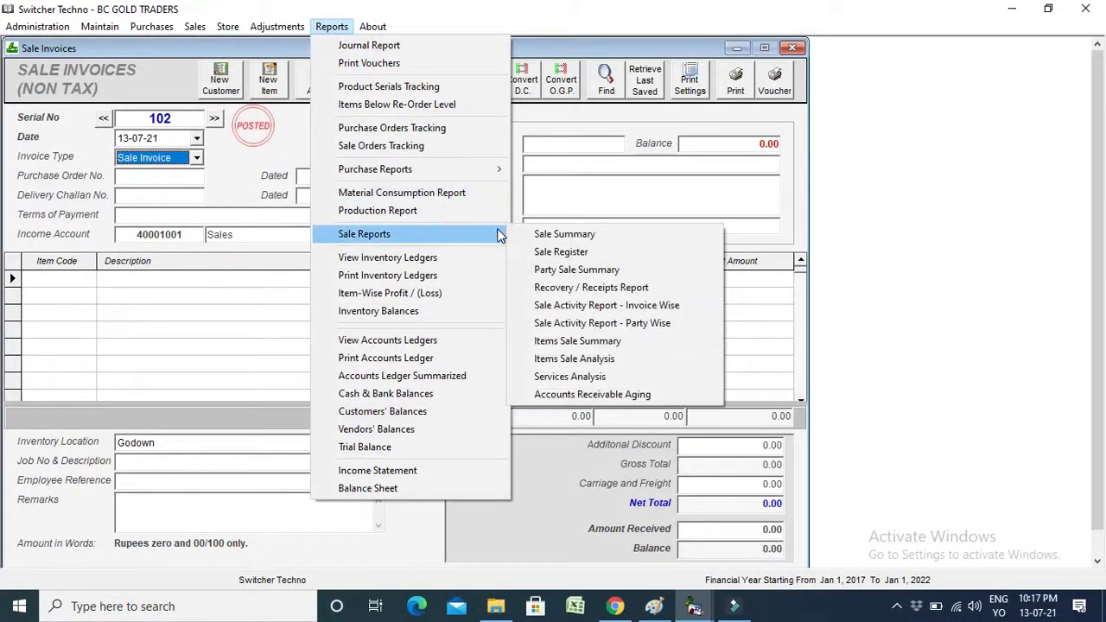
{"action": "left_click", "coordinate": [531, 252]}
{"action": "left_click", "coordinate": [670, 116]}
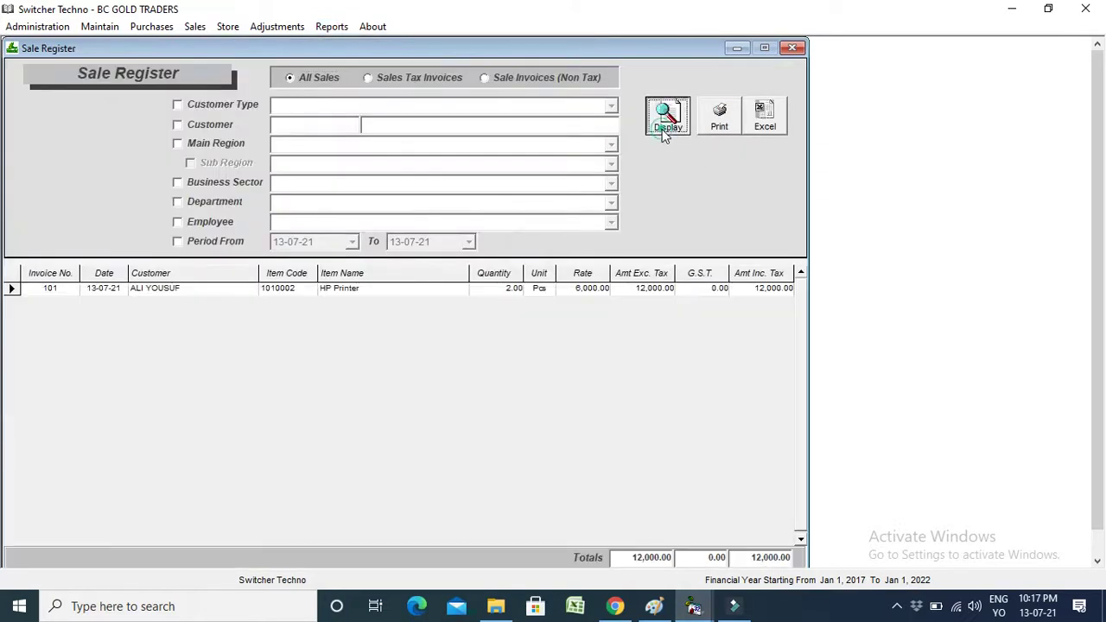
{"action": "left_click", "coordinate": [655, 560]}
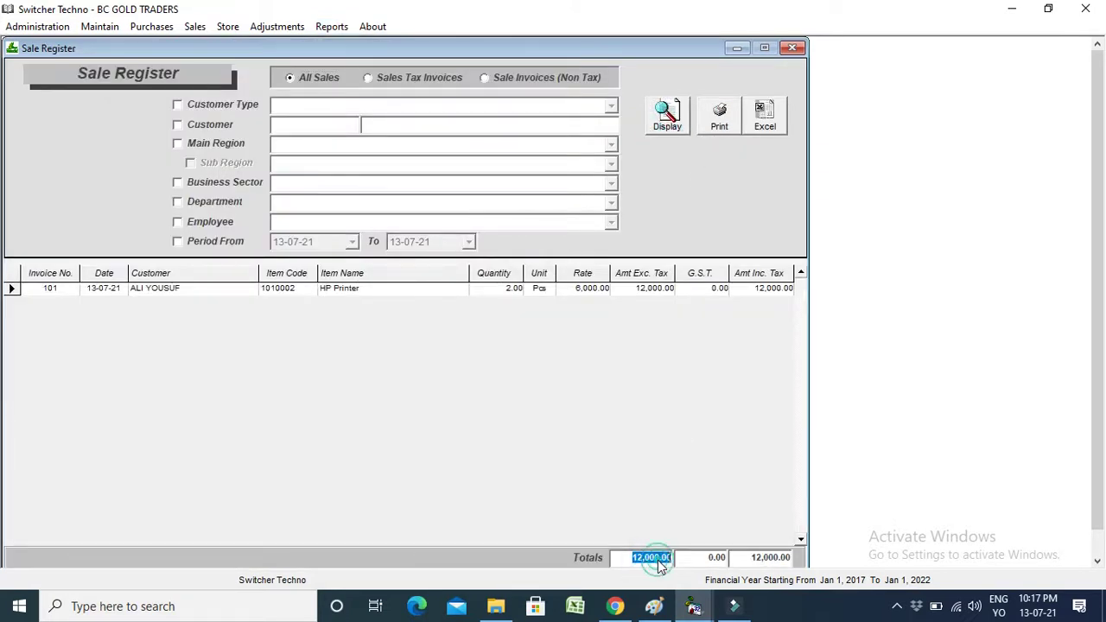
Filter the register to a 13 July period and non-tax sale invoices, then open the Material Consumption Report.
{"action": "left_click", "coordinate": [216, 242]}
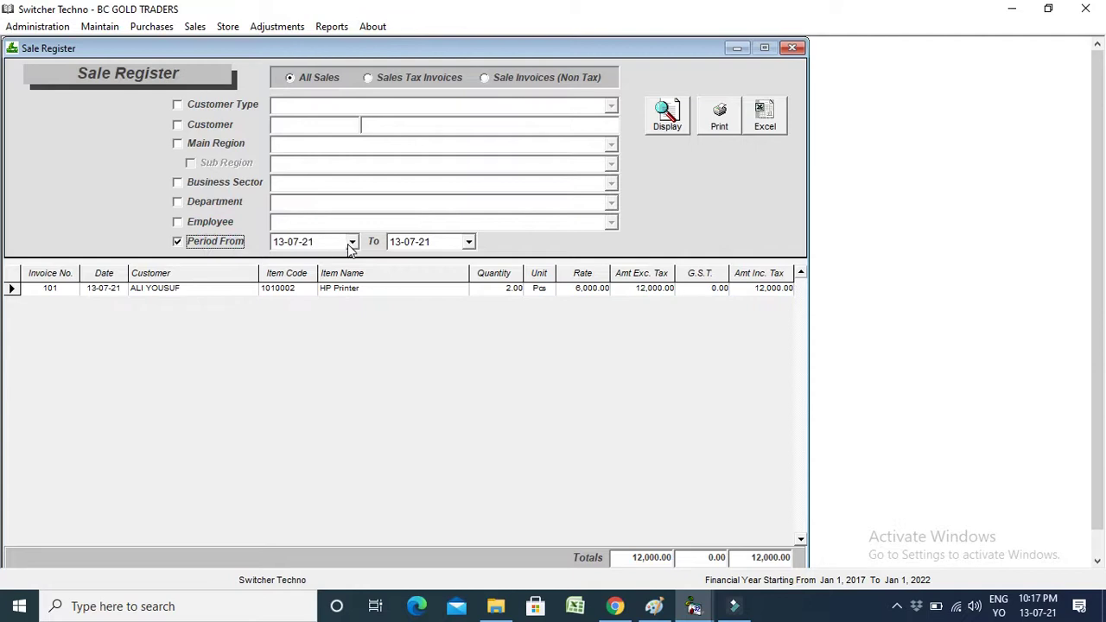
{"action": "left_click", "coordinate": [351, 242]}
{"action": "left_click", "coordinate": [354, 243]}
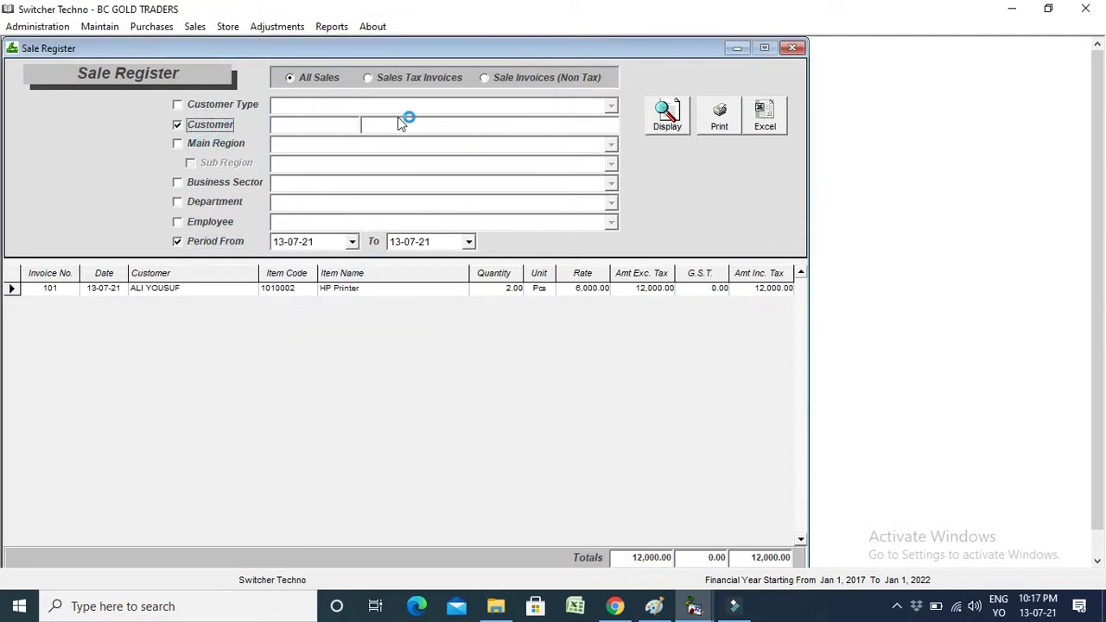
{"action": "left_click", "coordinate": [206, 125]}
{"action": "left_click", "coordinate": [397, 80]}
{"action": "left_click", "coordinate": [535, 80]}
{"action": "left_click", "coordinate": [426, 82]}
{"action": "left_click", "coordinate": [521, 79]}
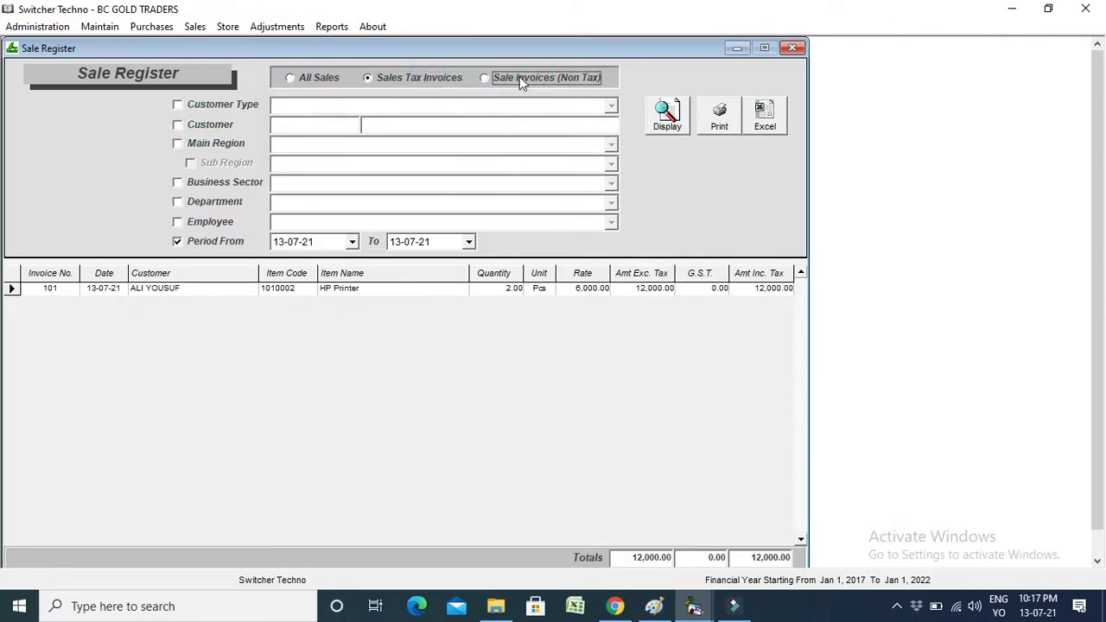
{"action": "left_click", "coordinate": [331, 26]}
{"action": "left_click", "coordinate": [389, 187]}
Display the Purchase Register, listing invoice 78499 for 5 HP Printers totalling 17,500.00.
{"action": "left_click", "coordinate": [331, 27]}
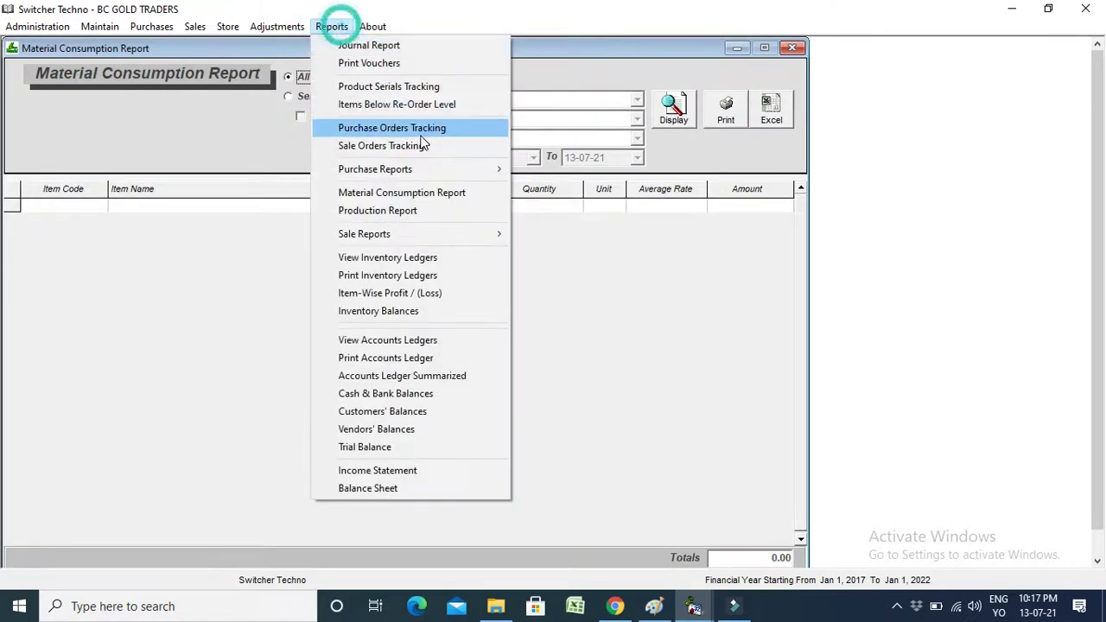
{"action": "left_click", "coordinate": [429, 170]}
{"action": "left_click", "coordinate": [614, 187]}
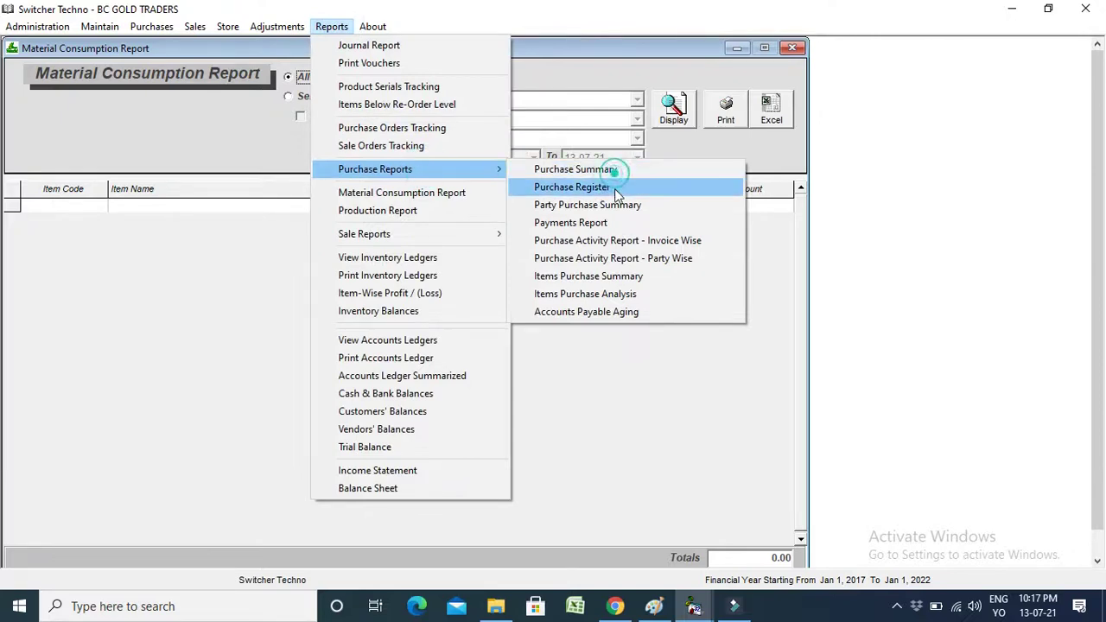
{"action": "left_click", "coordinate": [679, 124]}
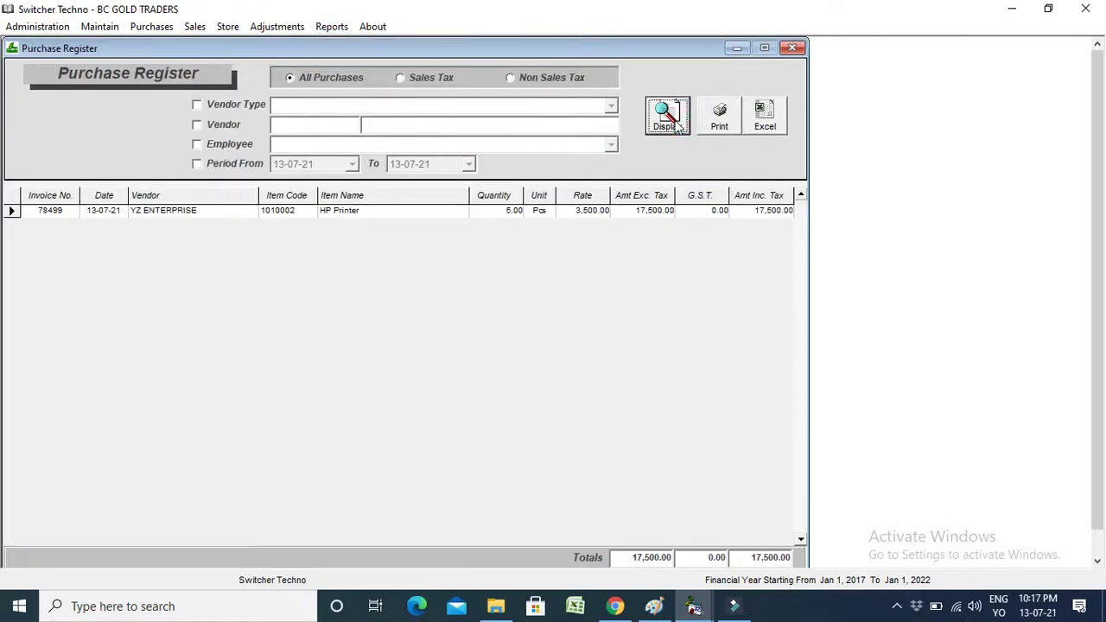
Enable and then clear the Period and Vendor filters on the Purchase Register.
{"action": "left_click", "coordinate": [242, 166]}
{"action": "left_click", "coordinate": [226, 125]}
{"action": "left_click", "coordinate": [234, 166]}
{"action": "left_click", "coordinate": [221, 125]}
{"action": "left_click", "coordinate": [332, 27]}
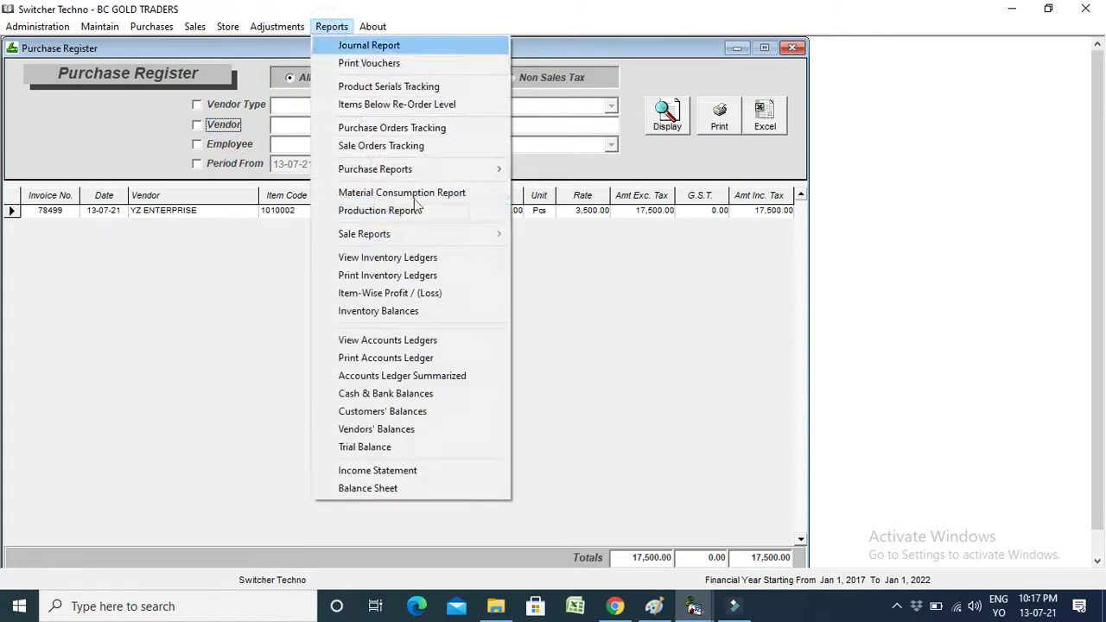
{"action": "mouse_move", "coordinate": [445, 170]}
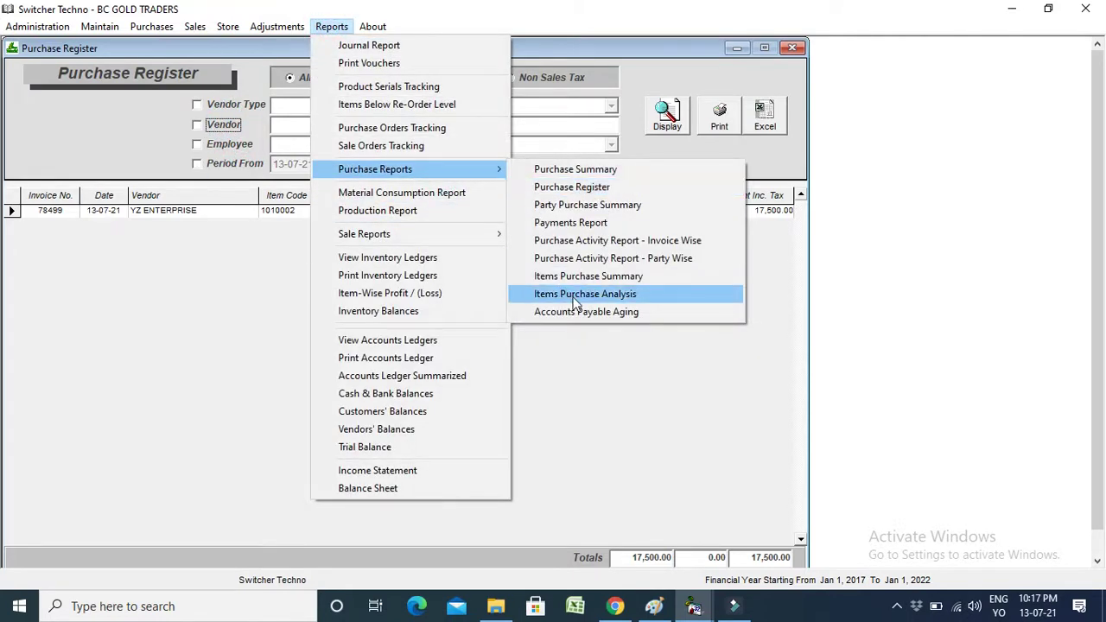
{"action": "mouse_move", "coordinate": [483, 234]}
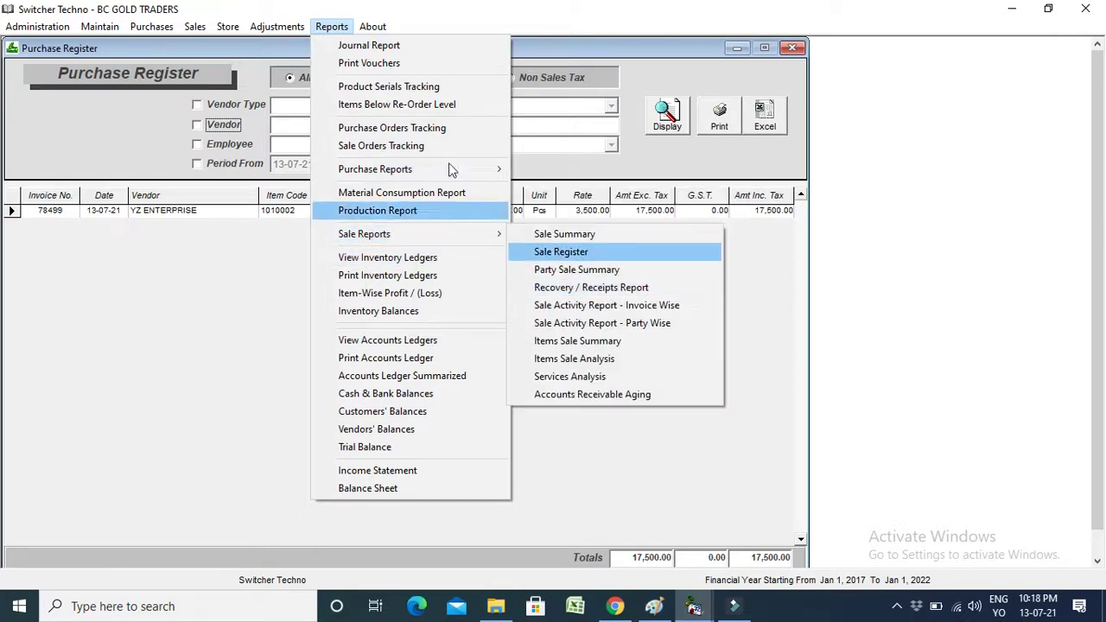
{"action": "left_click", "coordinate": [332, 26]}
{"action": "left_click", "coordinate": [332, 26]}
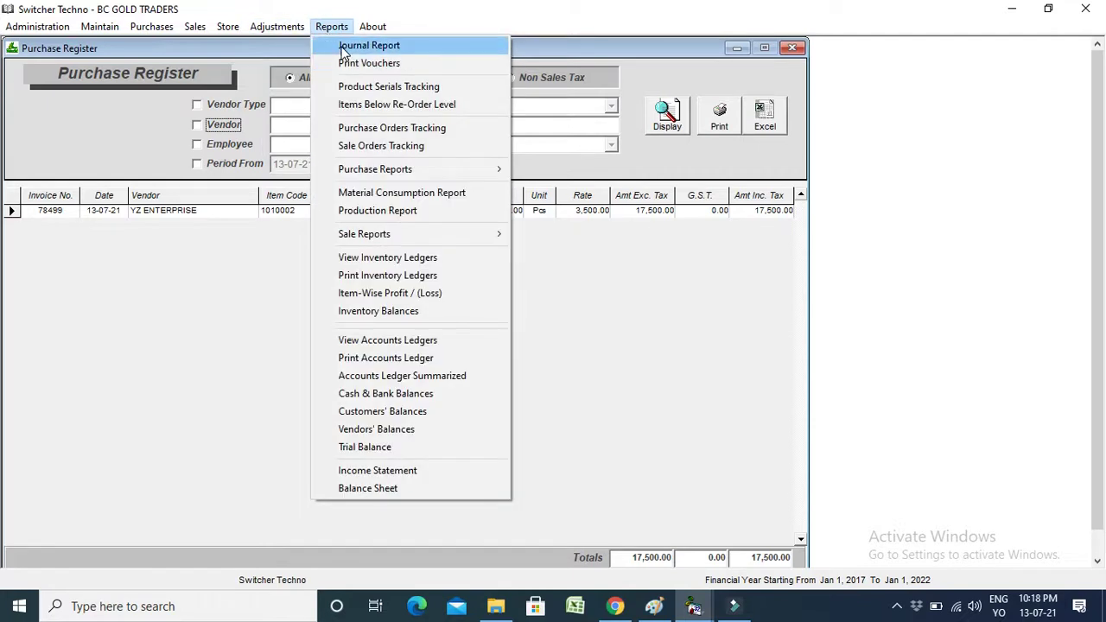
Display the 13-07-21 Journal Report with JV 1, PV 101, SV 101 and 61,500.00 debit and credit totals.
{"action": "left_click", "coordinate": [346, 46]}
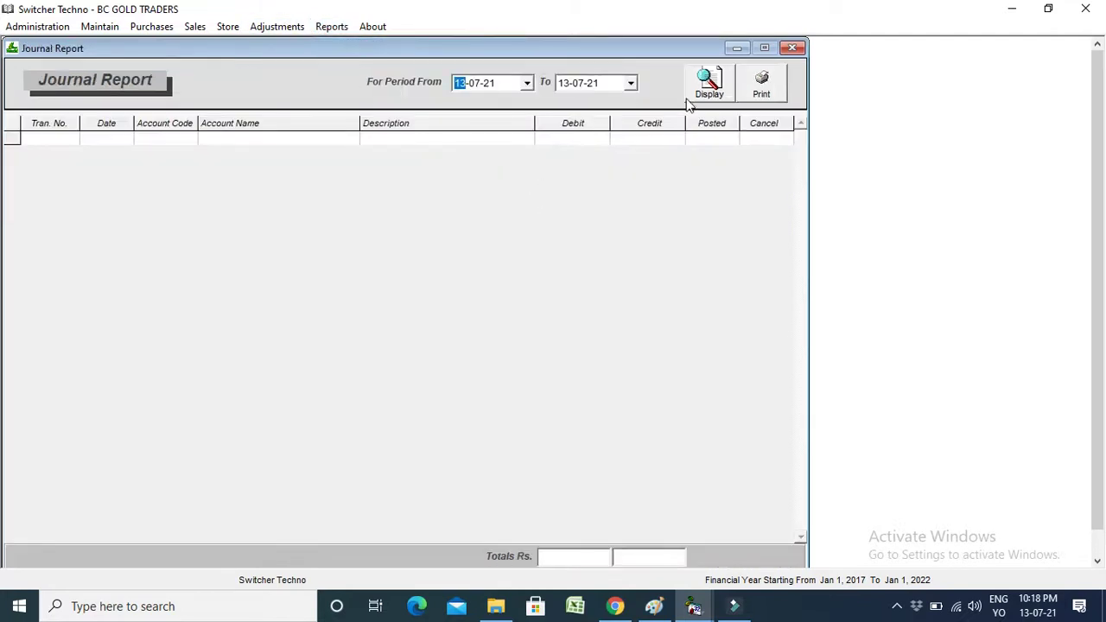
{"action": "left_click", "coordinate": [696, 91]}
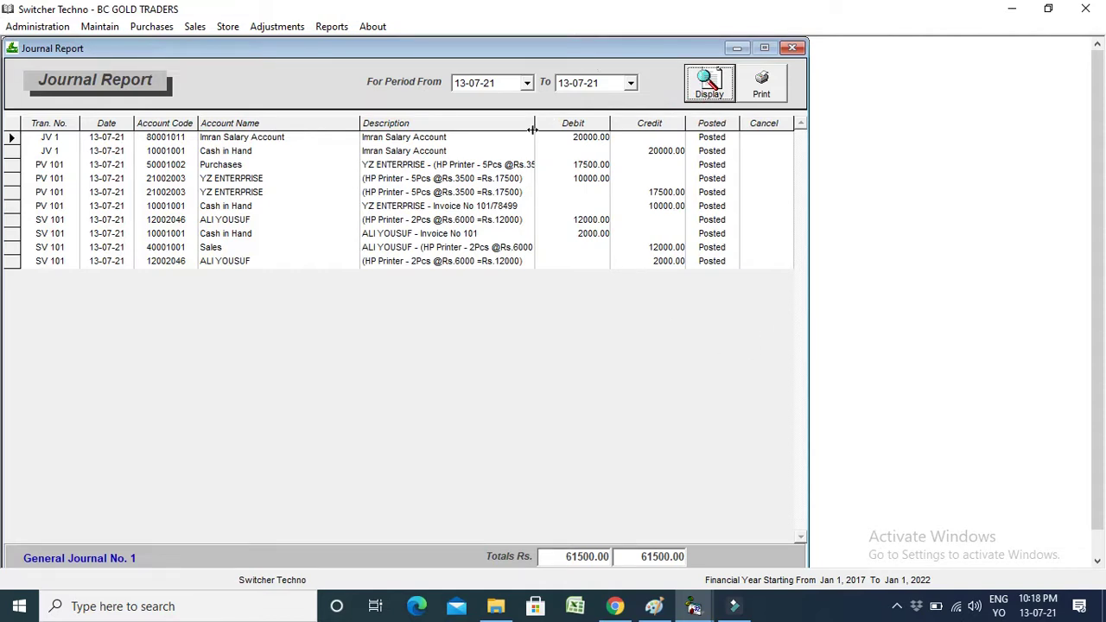
{"action": "left_click", "coordinate": [333, 27]}
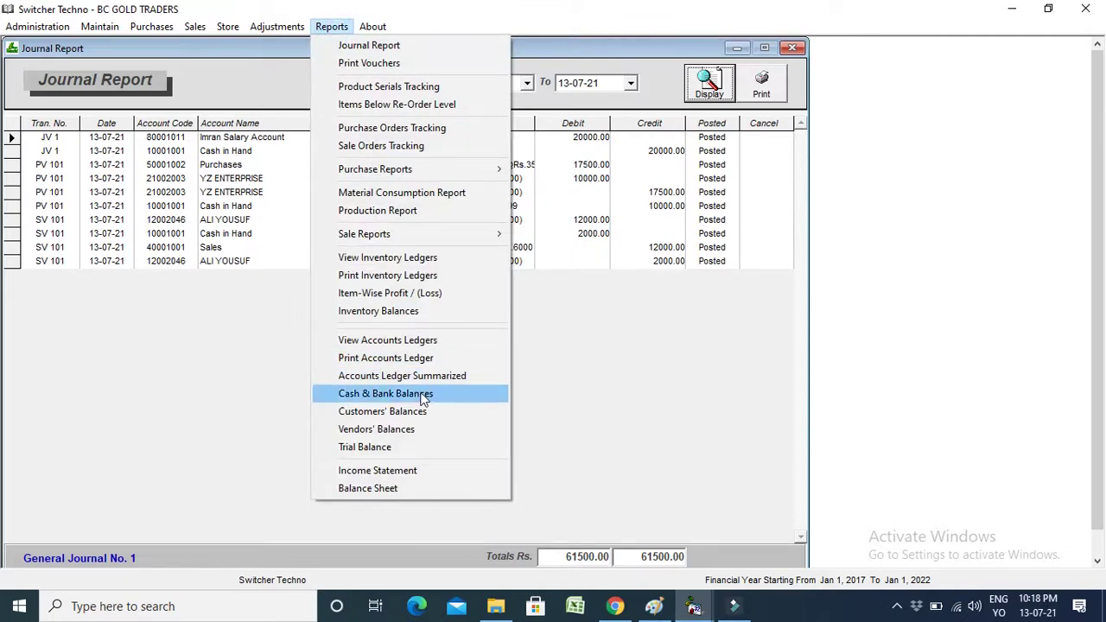
Check Customers' Balances (10,000.00 debit) and Vendors' Balances (YZ ENTERPRISE, 7,500.00 credit).
{"action": "left_click", "coordinate": [427, 415]}
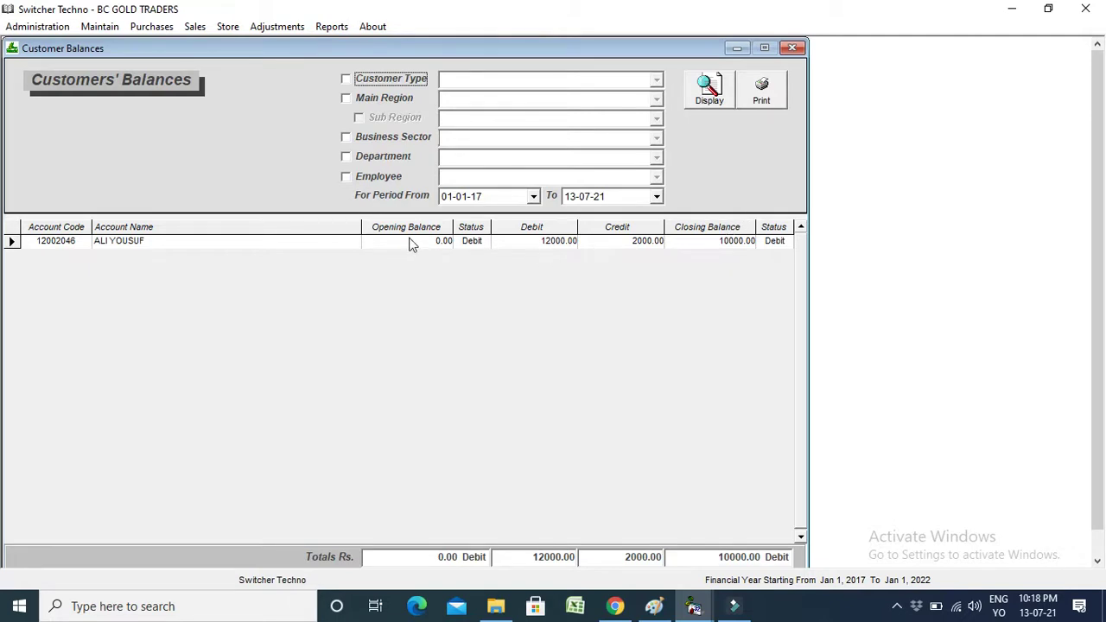
{"action": "left_click", "coordinate": [331, 28]}
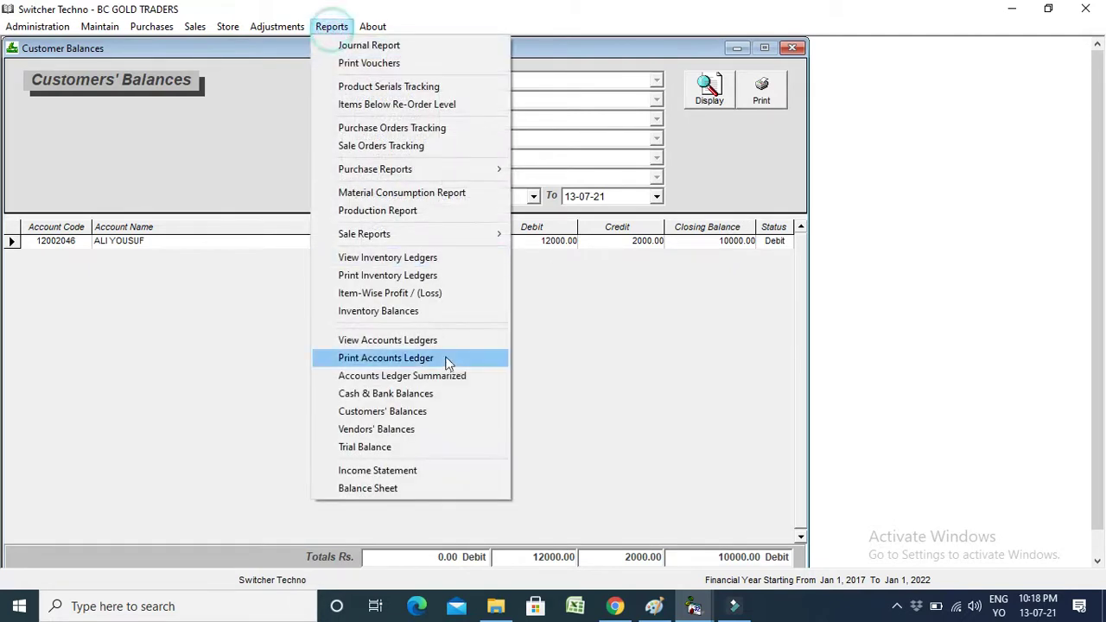
{"action": "left_click", "coordinate": [424, 430]}
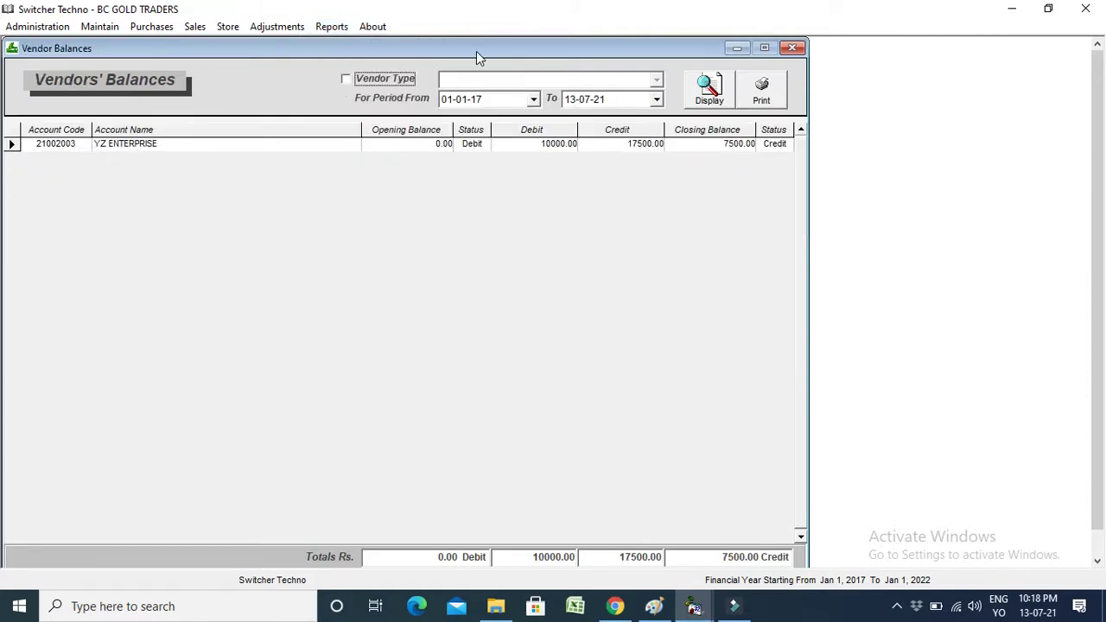
{"action": "left_click", "coordinate": [331, 27]}
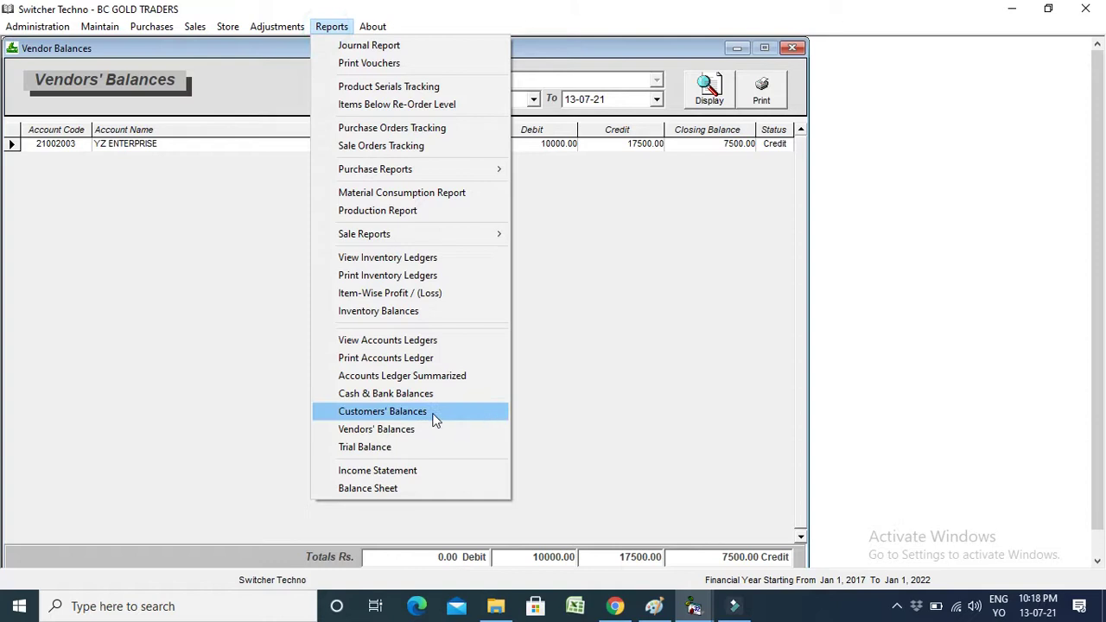
Display the Trial Balance for all accounts, try the 6 Column layout, then return to 2 Column.
{"action": "left_click", "coordinate": [422, 449]}
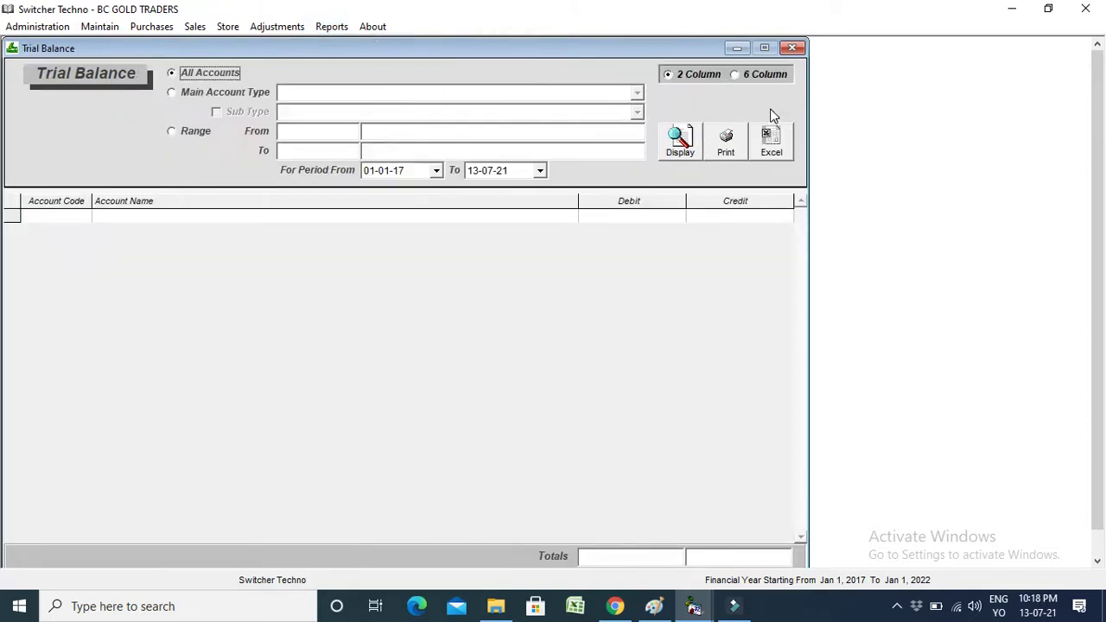
{"action": "left_click", "coordinate": [691, 136]}
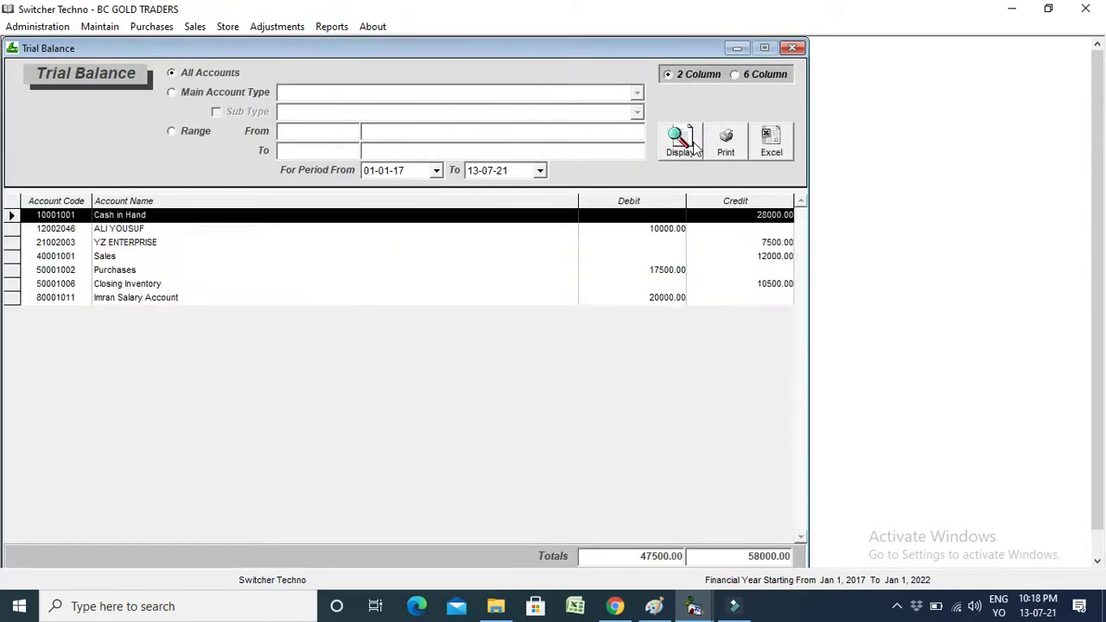
{"action": "left_click", "coordinate": [698, 76]}
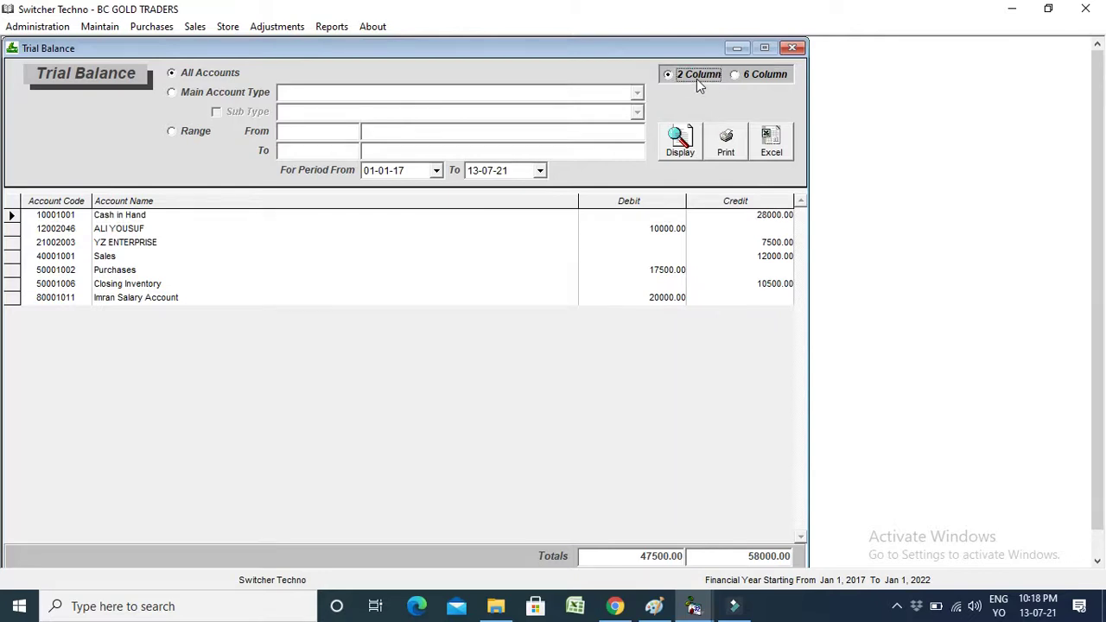
{"action": "left_click", "coordinate": [756, 79]}
{"action": "left_click", "coordinate": [700, 76]}
{"action": "left_click", "coordinate": [437, 170]}
{"action": "left_click", "coordinate": [437, 172]}
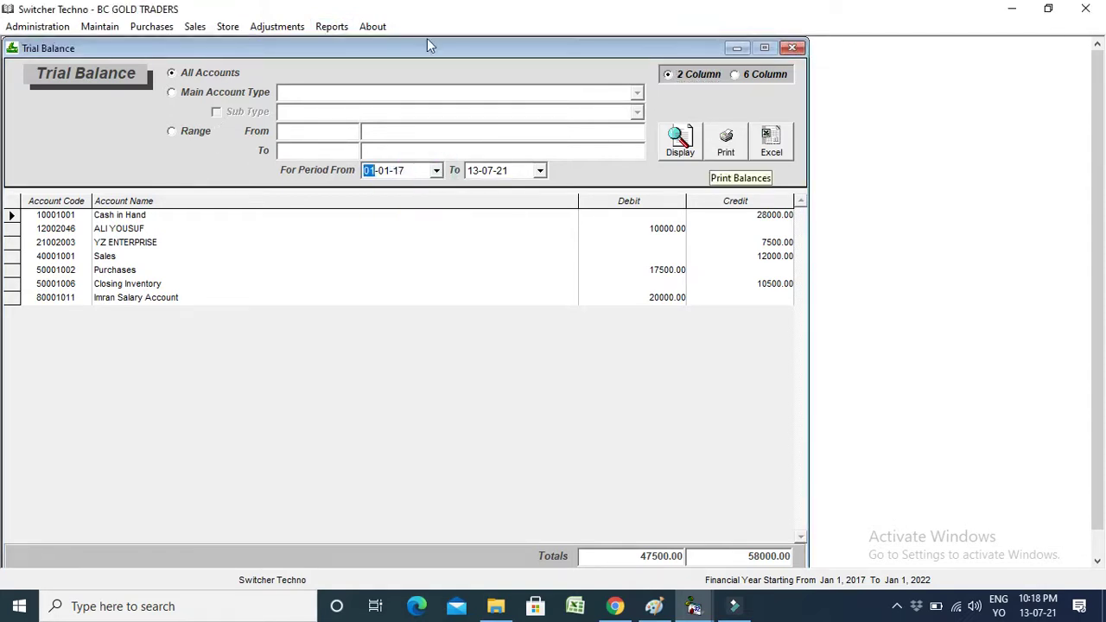
{"action": "left_click", "coordinate": [330, 27]}
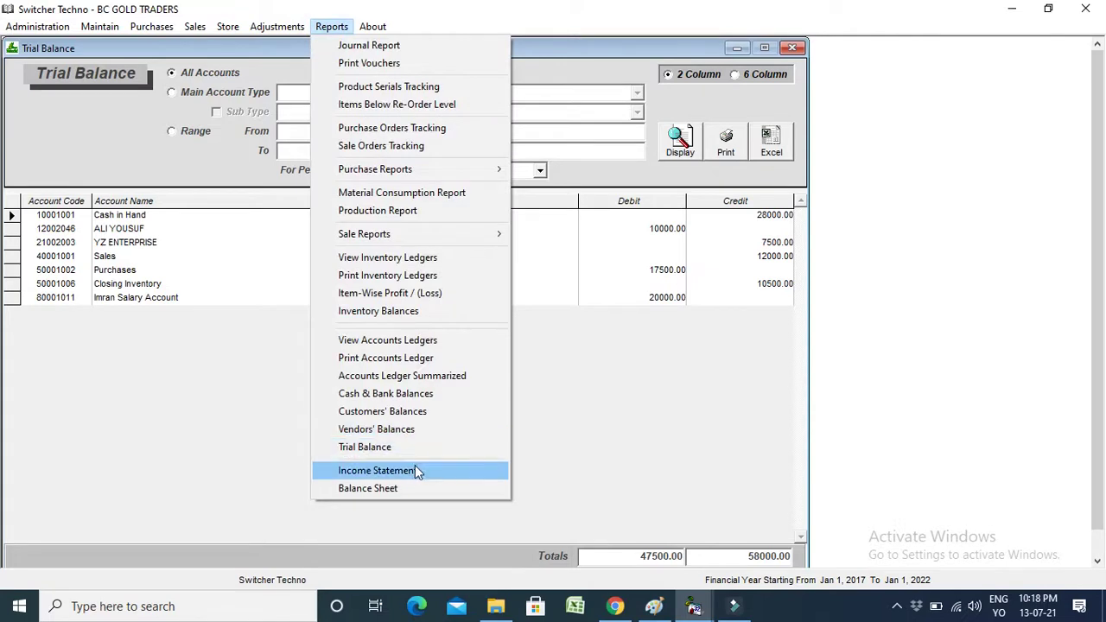
{"action": "left_click", "coordinate": [416, 488]}
{"action": "left_click", "coordinate": [711, 223]}
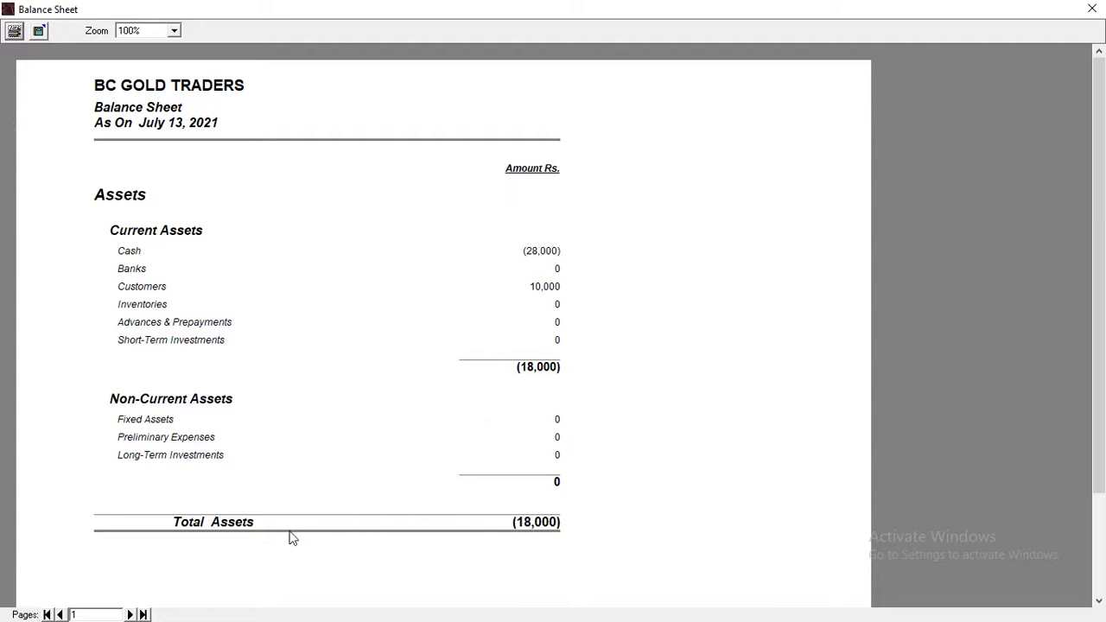
{"action": "left_click", "coordinate": [130, 614]}
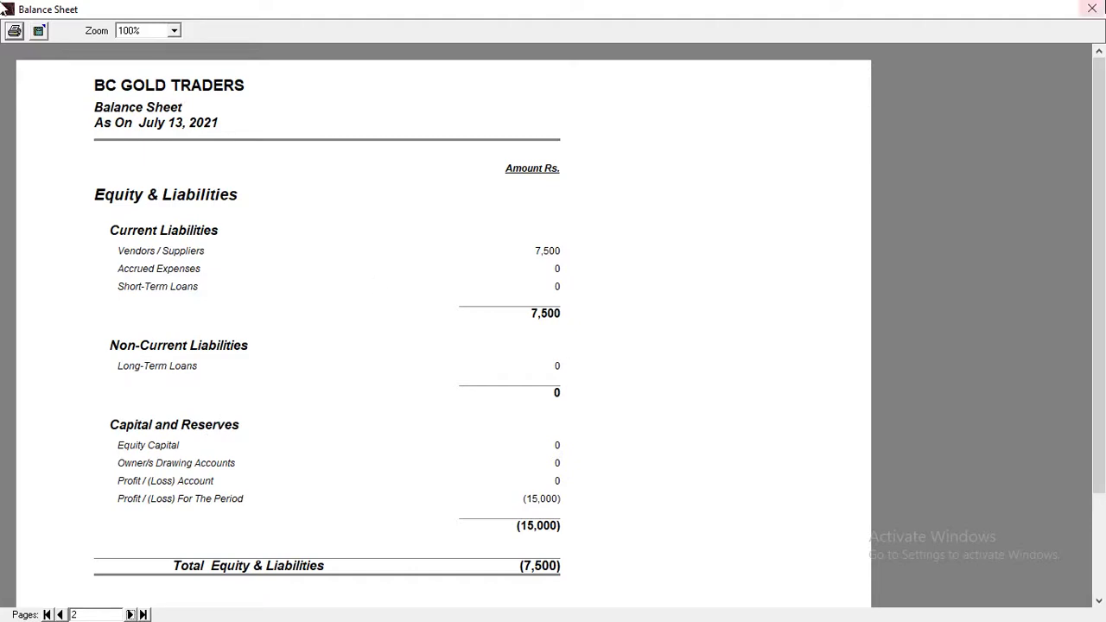
{"action": "left_click", "coordinate": [1092, 8]}
{"action": "left_click", "coordinate": [750, 190]}
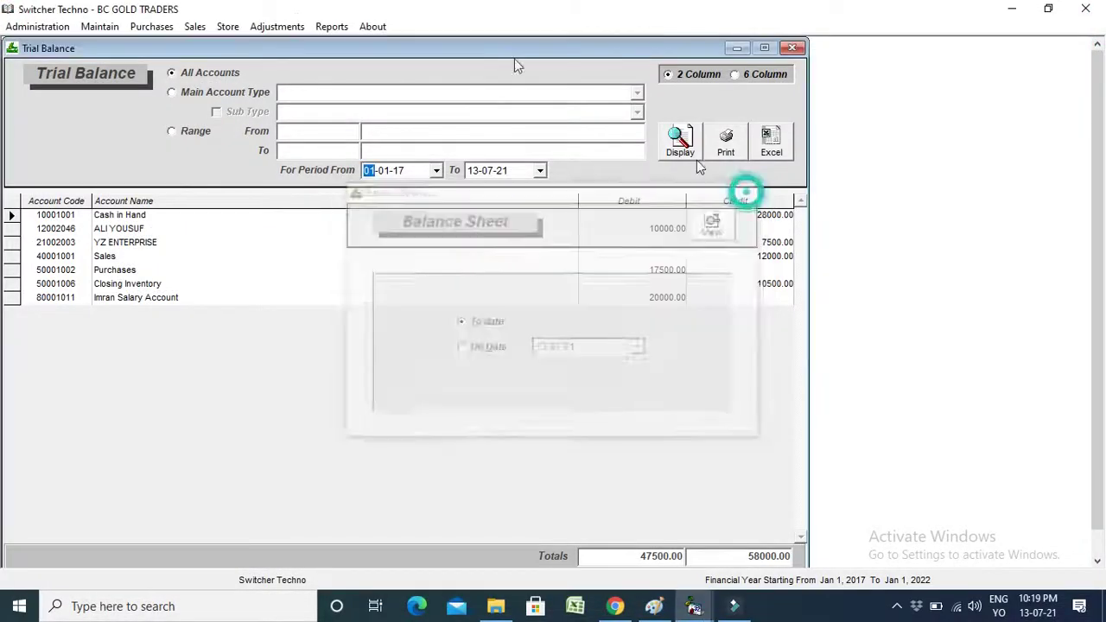
{"action": "left_click", "coordinate": [331, 26]}
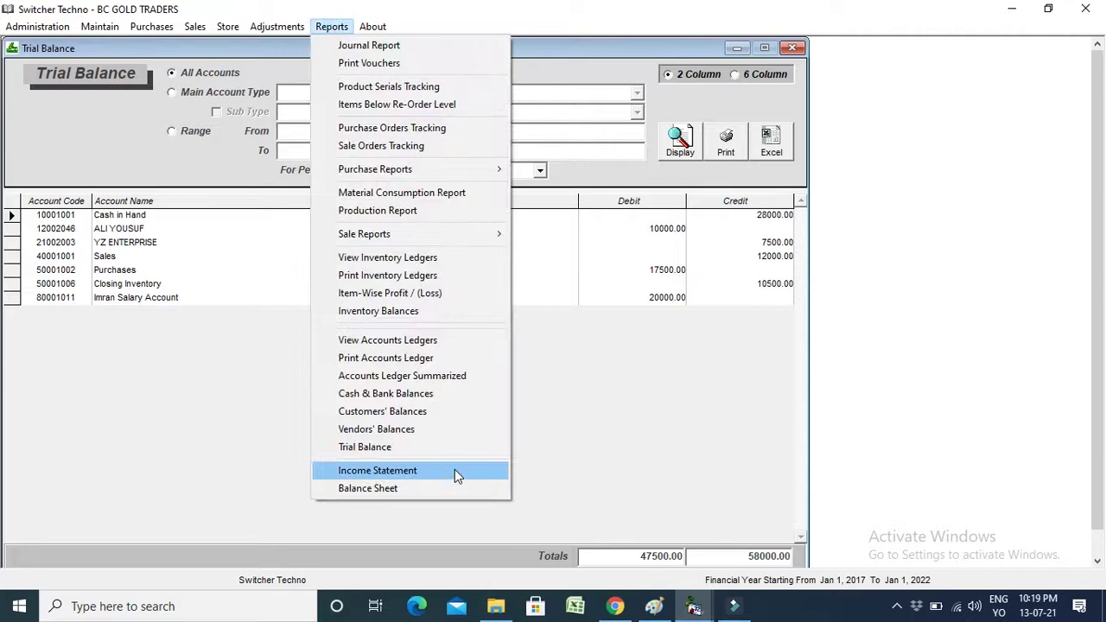
{"action": "left_click", "coordinate": [455, 469]}
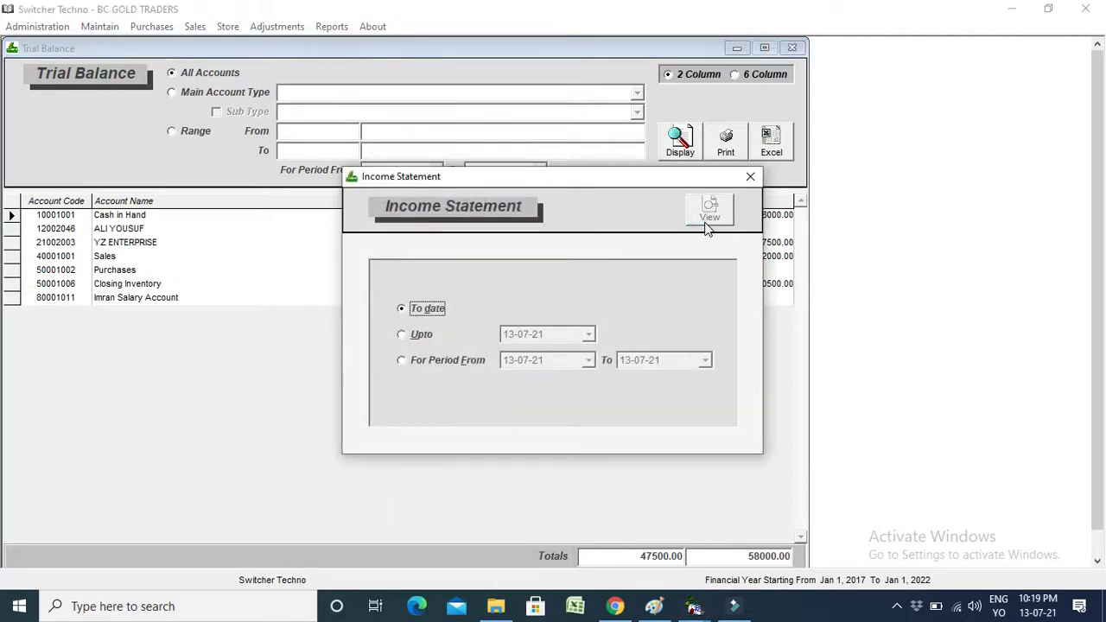
{"action": "left_click", "coordinate": [709, 211]}
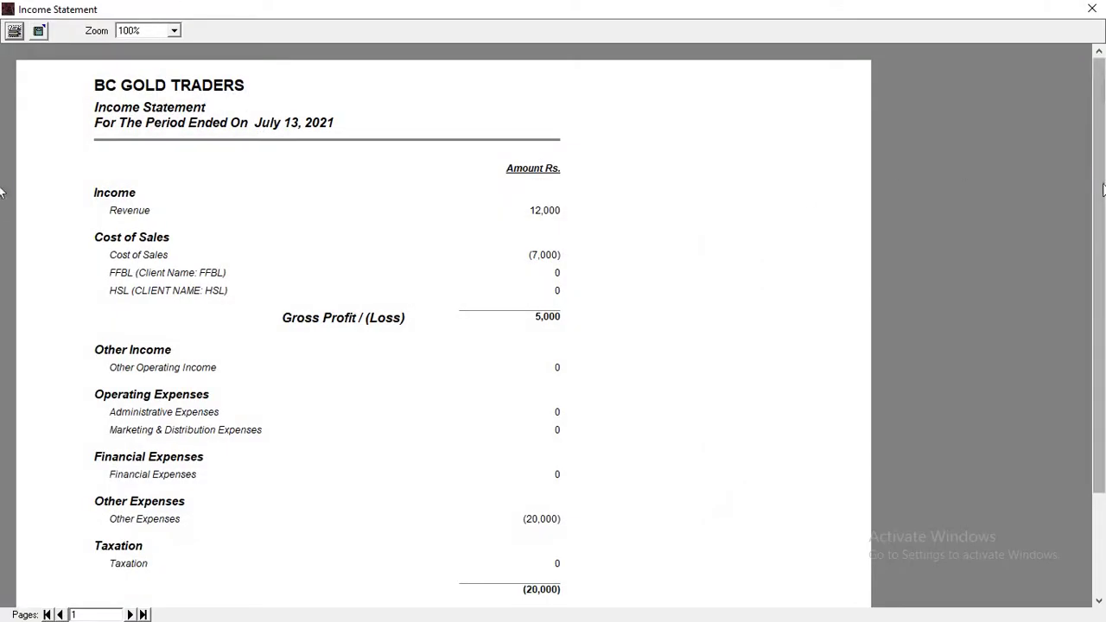
{"action": "scroll", "coordinate": [1102, 205], "scroll_direction": "down", "scroll_amount": 1}
{"action": "left_click_drag", "start_coordinate": [1102, 206], "coordinate": [1102, 214]}
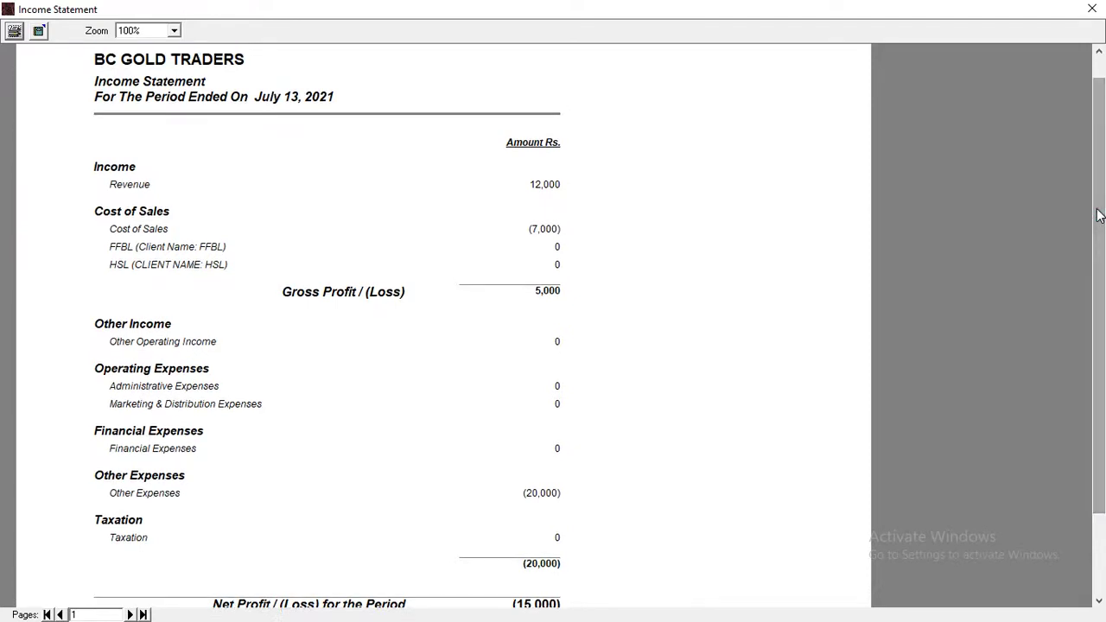
{"action": "left_click_drag", "start_coordinate": [1099, 219], "coordinate": [1099, 222]}
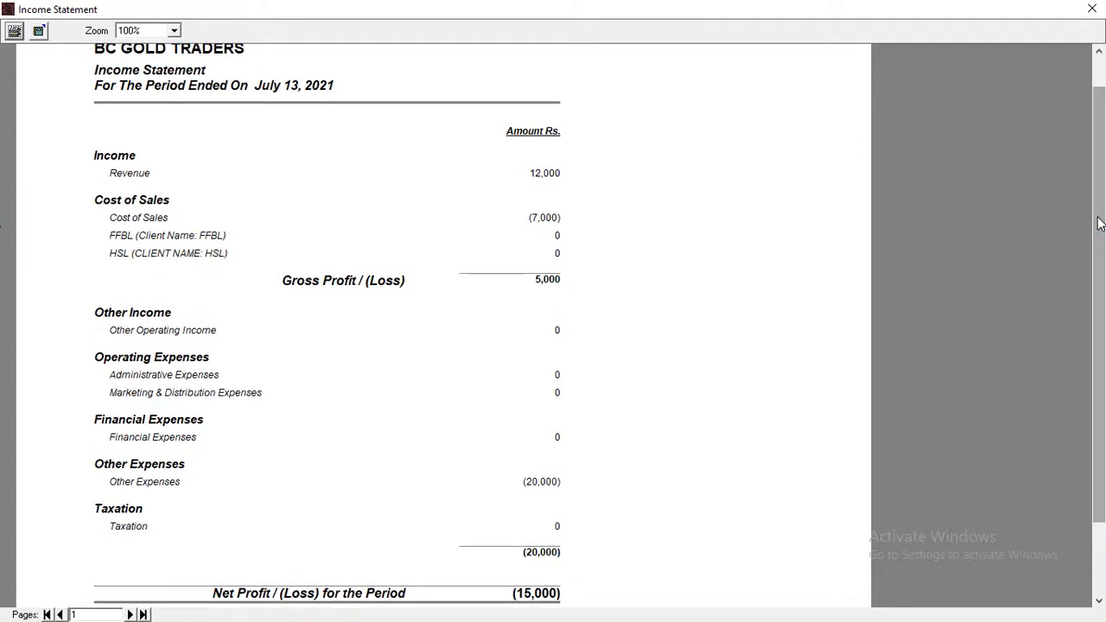
{"action": "left_click", "coordinate": [1094, 11]}
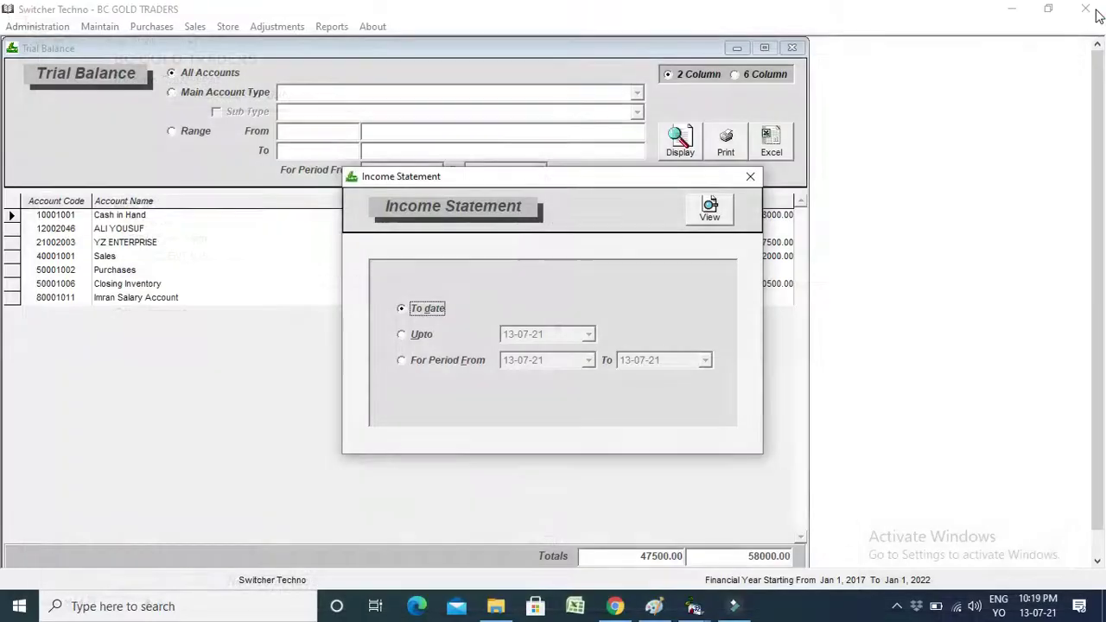
{"action": "left_click", "coordinate": [750, 175]}
{"action": "left_click", "coordinate": [895, 609]}
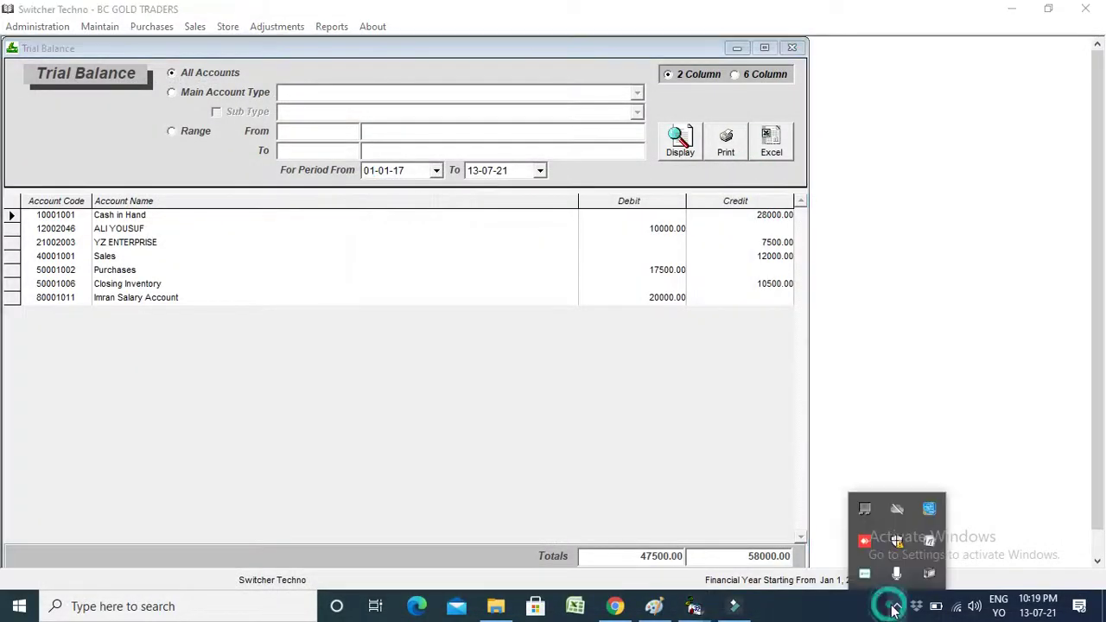